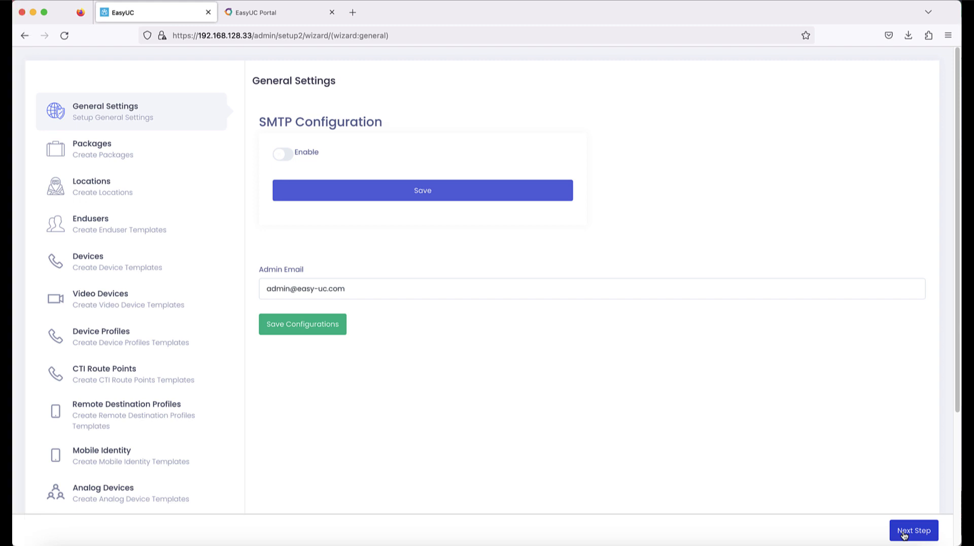
Step: Advance to the Packages step and add a package named Employee
left_click(904, 534)
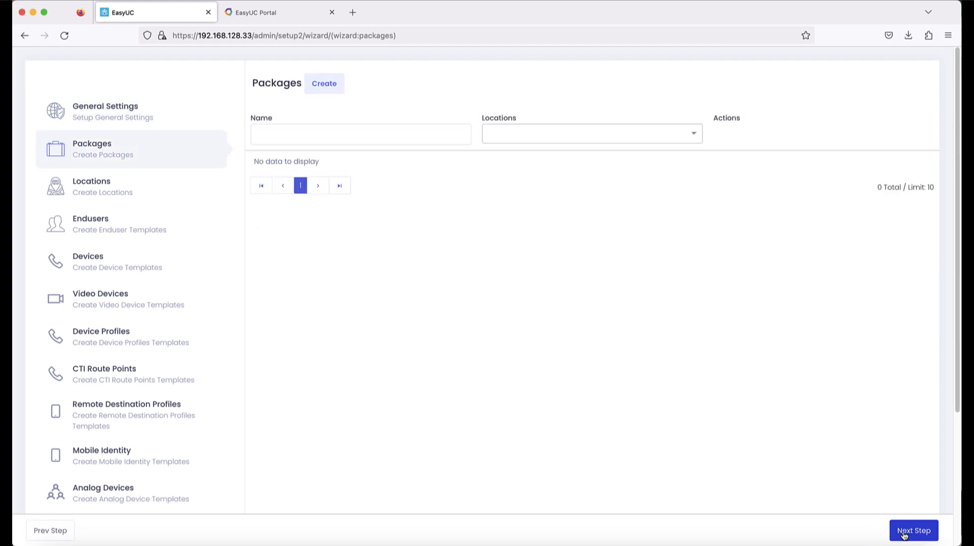
left_click(323, 83)
left_click(406, 135)
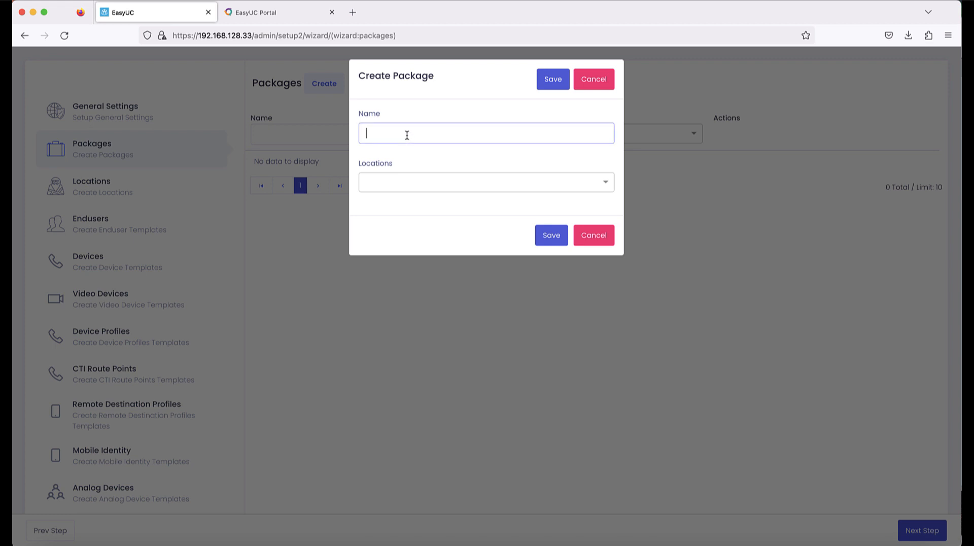
type("Employee")
left_click(558, 236)
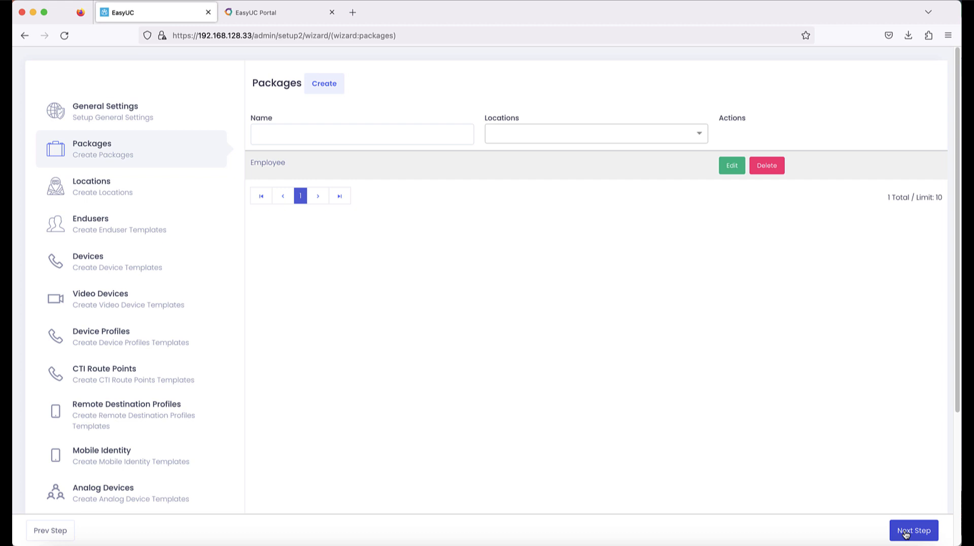
Step: Advance to the Locations step and start a new Create Location form
left_click(906, 532)
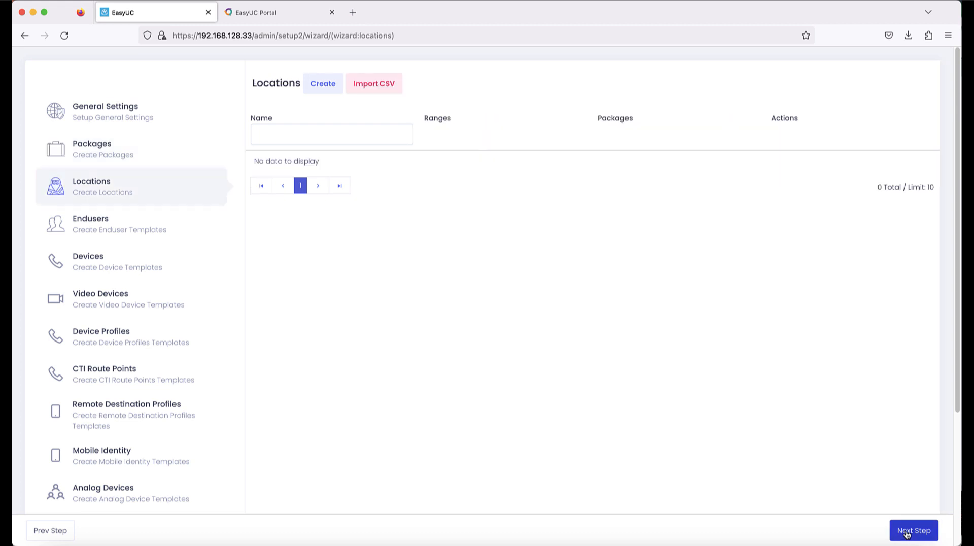
left_click(321, 87)
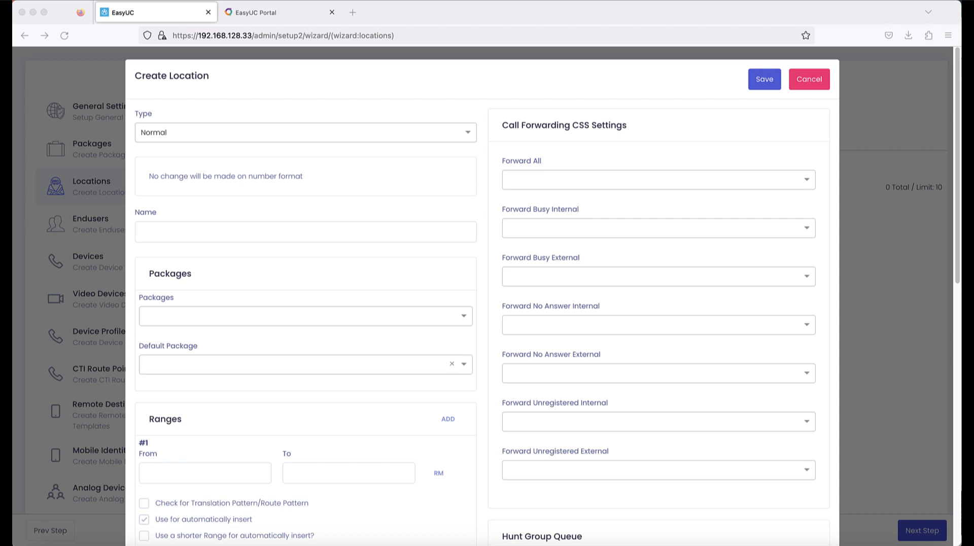
Step: Name the location Hamburg and assign Employee as its package and default package
left_click(252, 234)
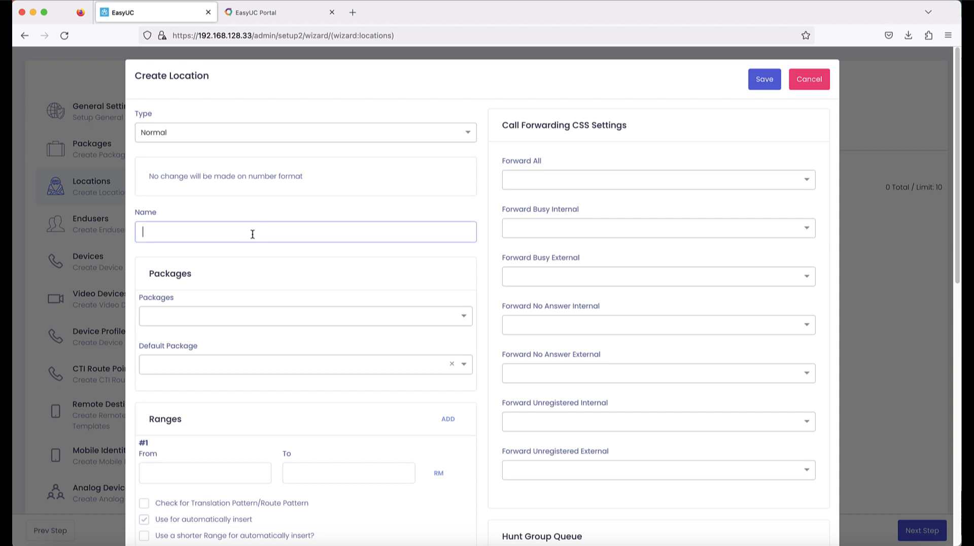
type("Hamburg")
key("super+Tab")
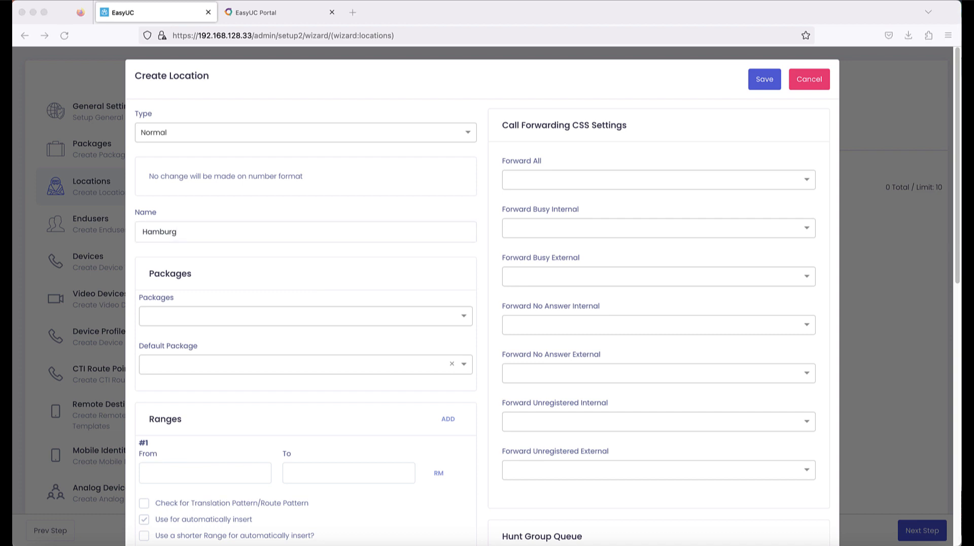
left_click(220, 312)
left_click(208, 333)
left_click(192, 363)
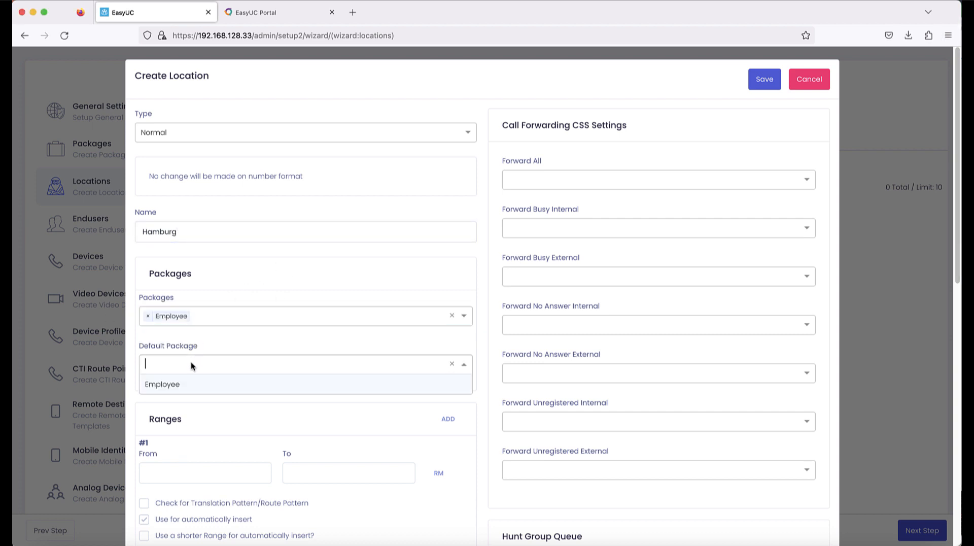
left_click(188, 385)
Step: Fill Range #1 from the pasted prefix plus 000 to prefix plus 2999
scroll(188, 385, "down", 3)
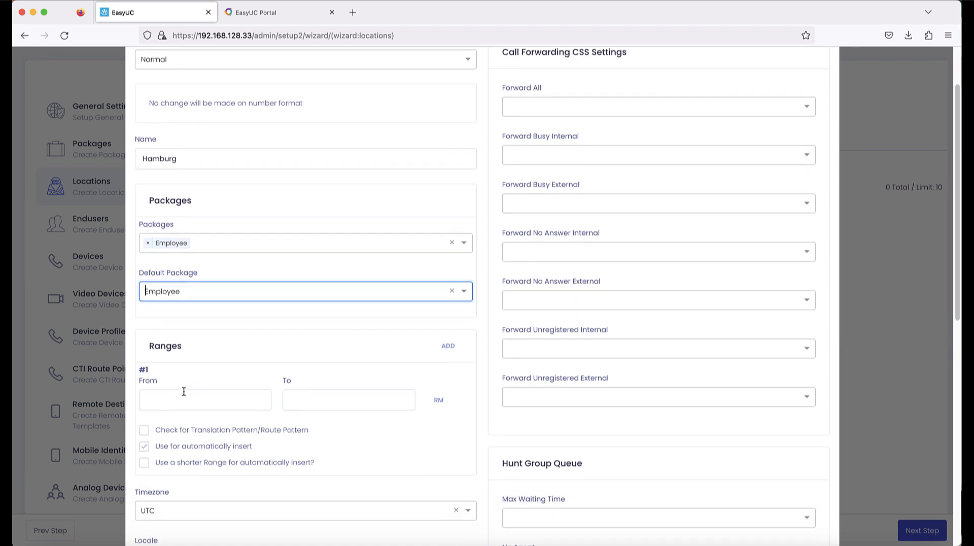
left_click(184, 391)
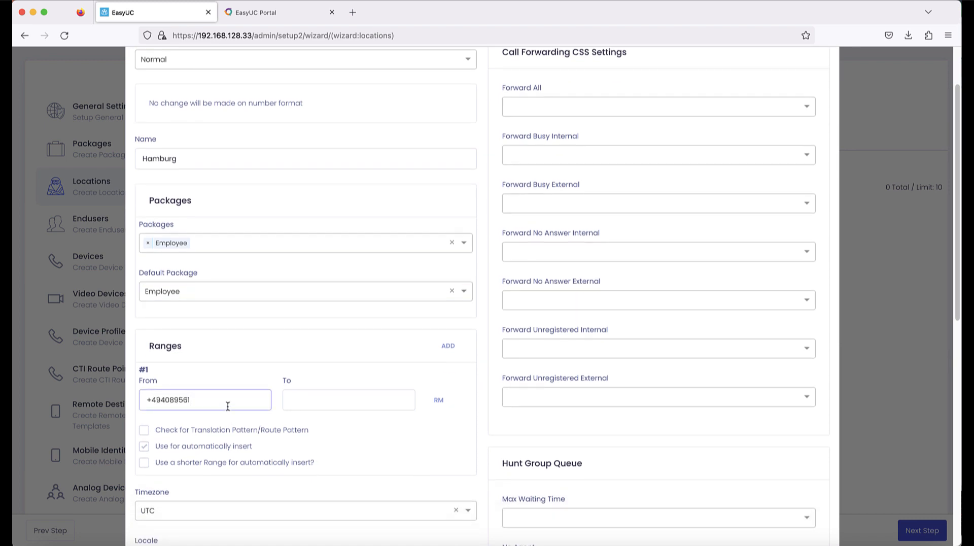
key("Tab")
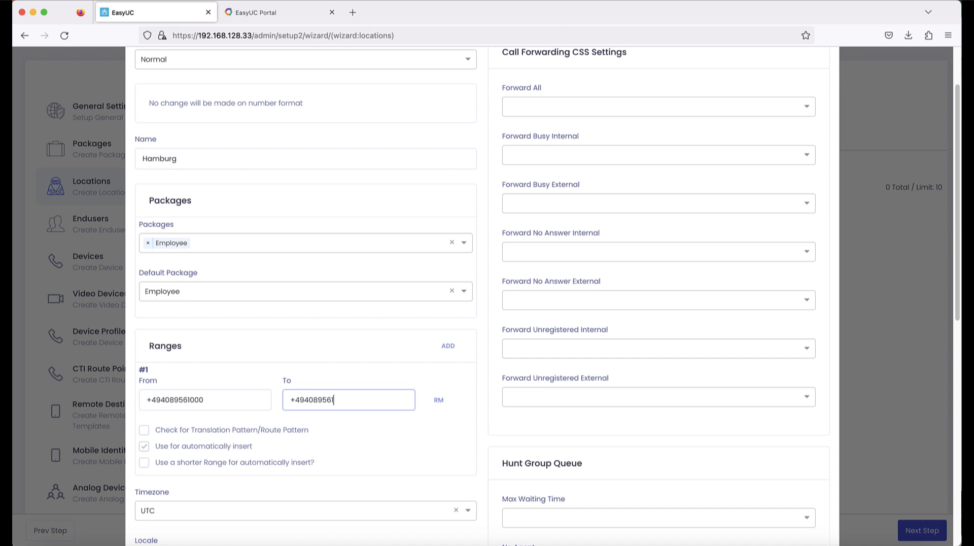
Step: Set the timezone to Europe/Berlin via a 'ber' search, and check the empty voicemail list
left_click(224, 510)
type("ber")
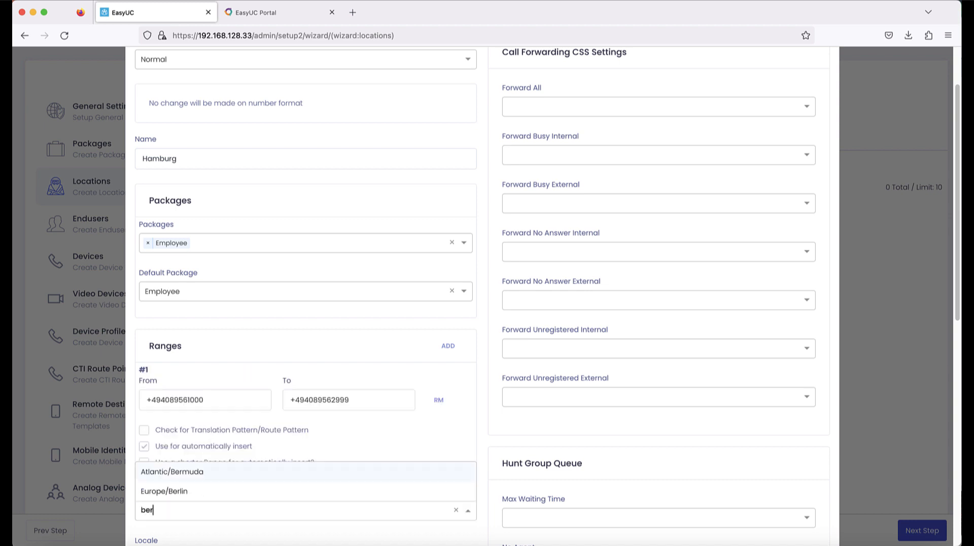
left_click(218, 491)
scroll(220, 484, "down", 3)
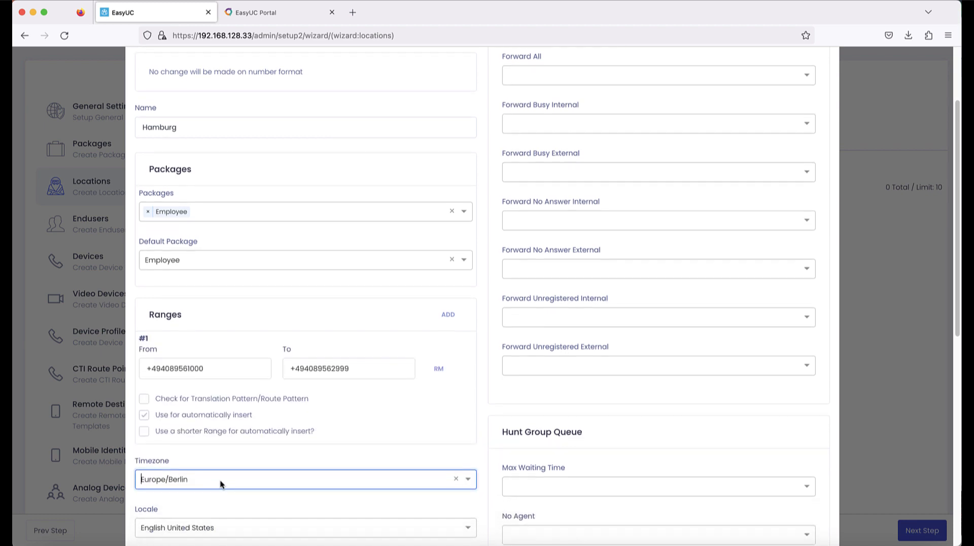
scroll(215, 460, "down", 3)
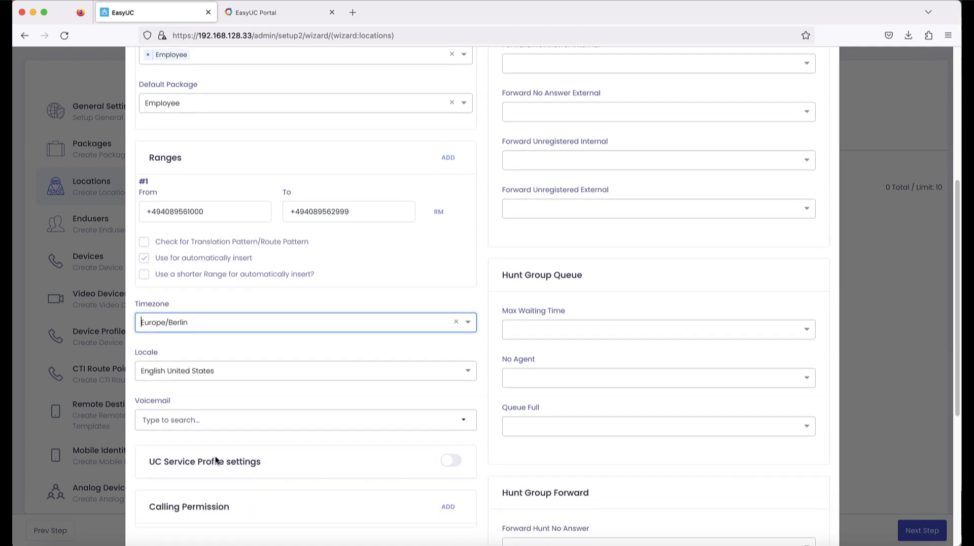
left_click(217, 429)
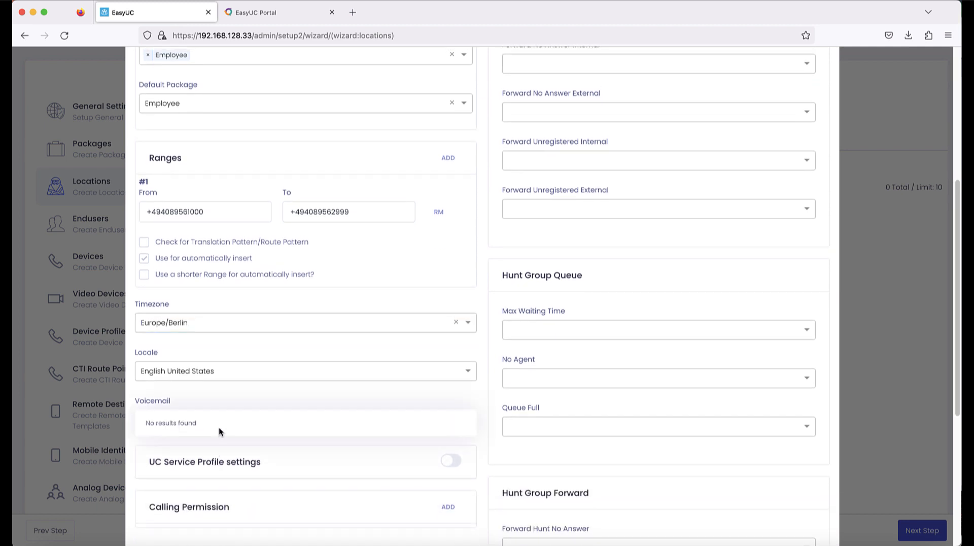
left_click(214, 400)
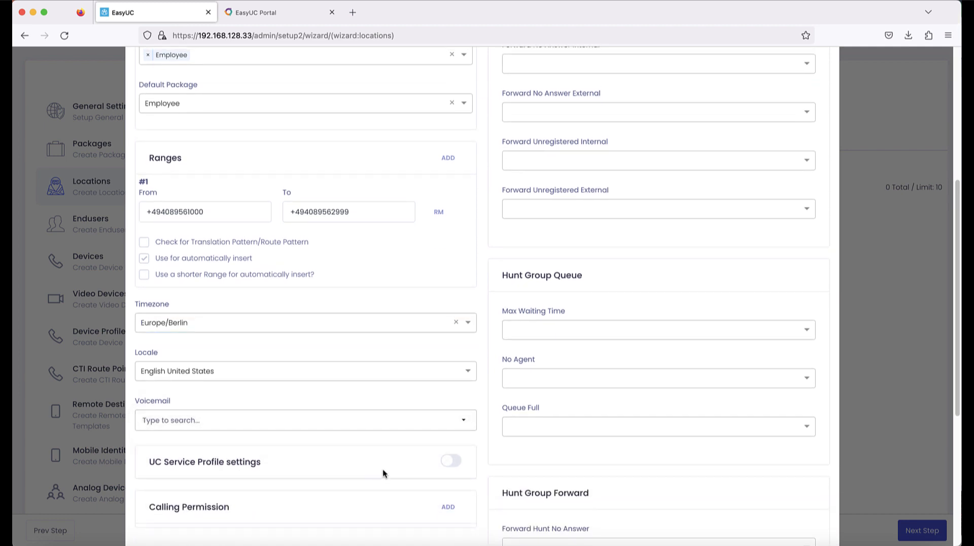
Step: Enable UC Service Profile; voicemail users get System Default phone profiles and Default voicemail profile
scroll(456, 502, "down", 1)
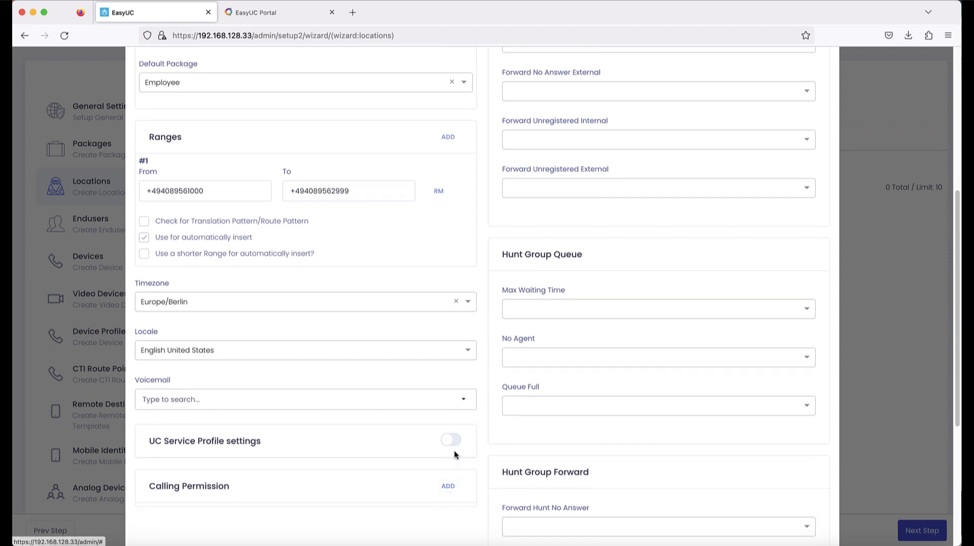
left_click(458, 441)
left_click(218, 502)
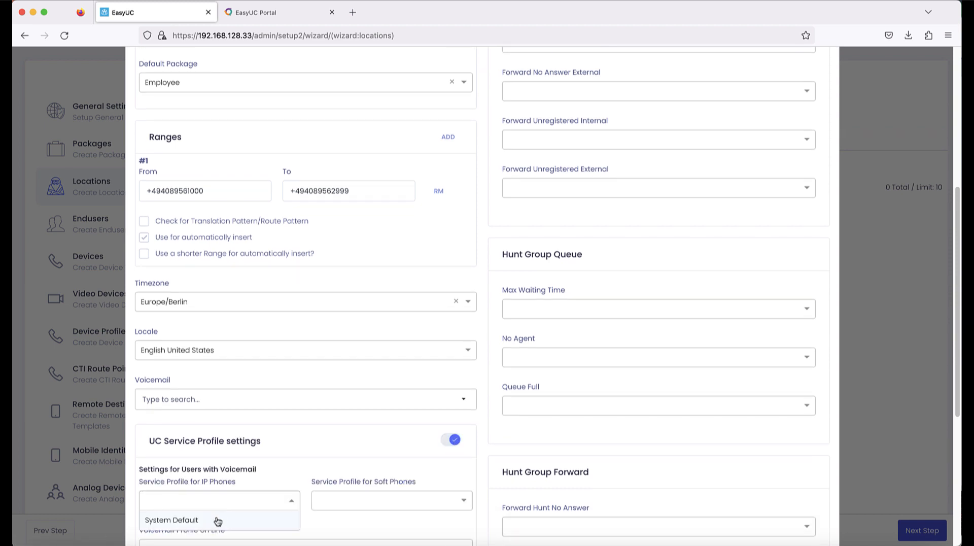
left_click(218, 519)
scroll(327, 511, "down", 5)
left_click(373, 387)
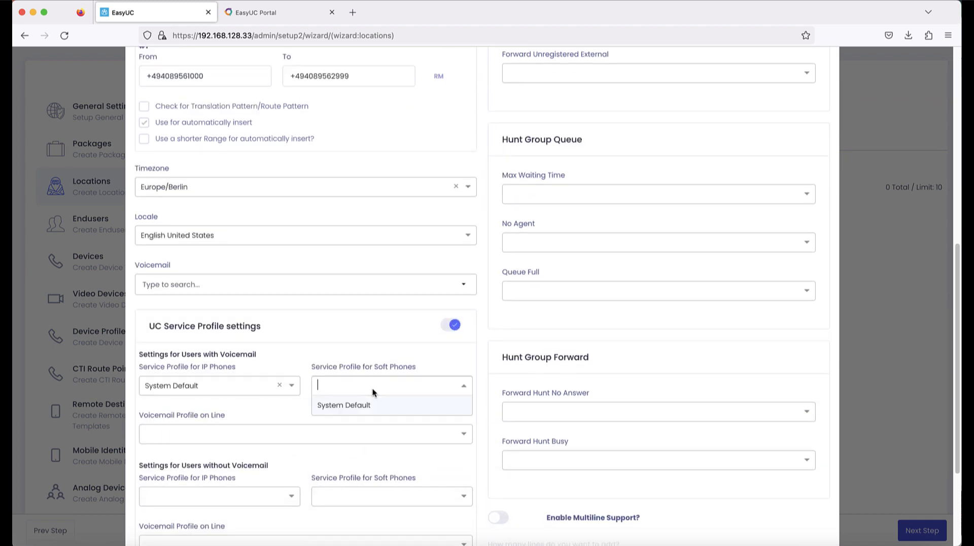
left_click(373, 404)
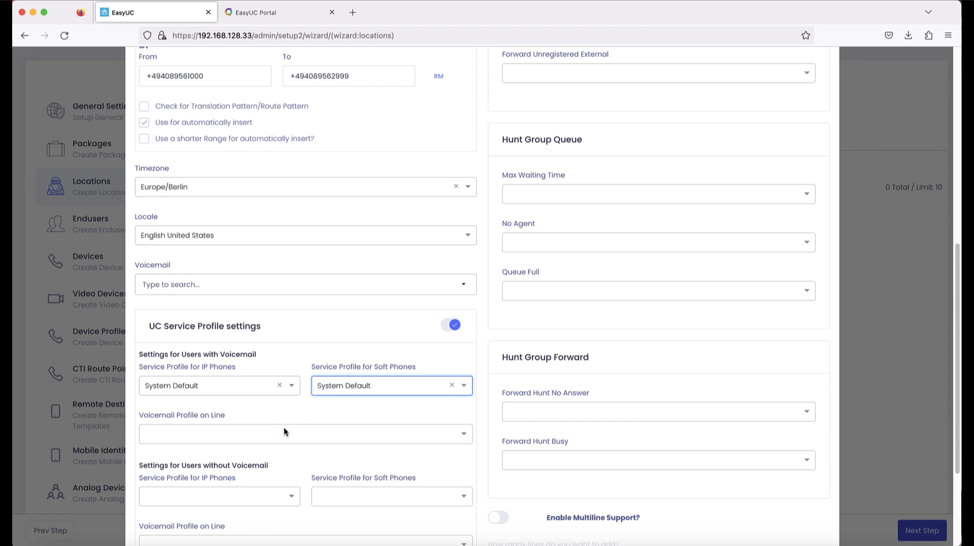
left_click(278, 434)
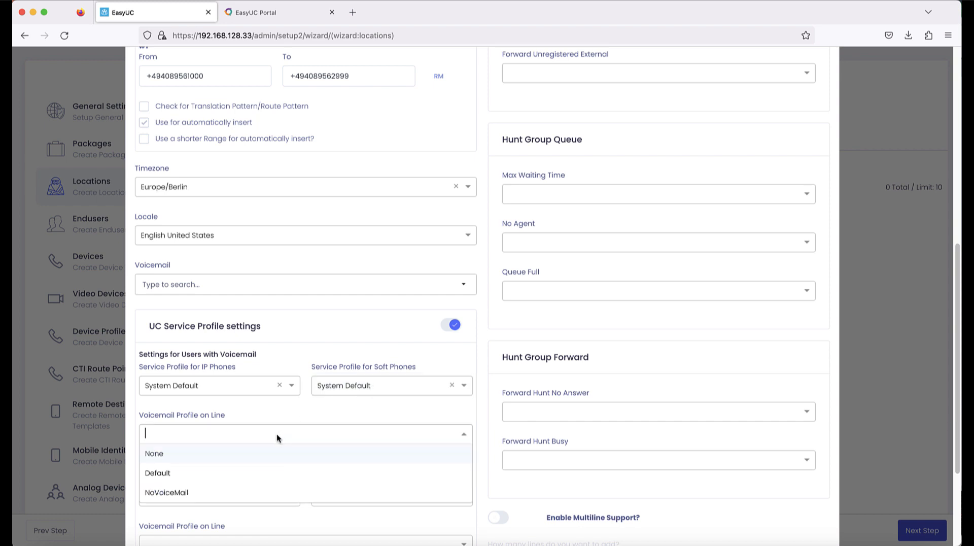
left_click(209, 473)
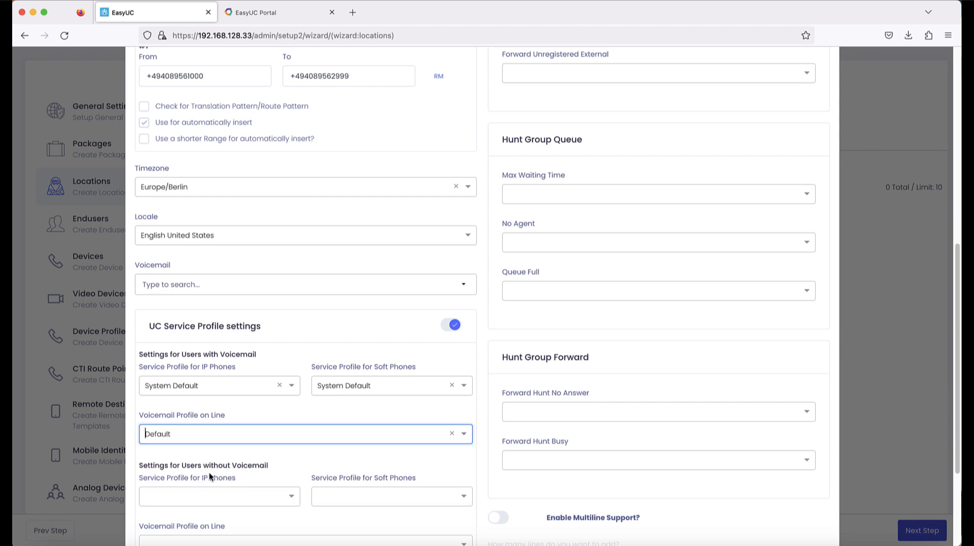
Step: For users without voicemail, set System Default IP and soft phone profiles and NoVoiceMail
scroll(209, 472, "down", 1)
left_click(209, 467)
left_click(208, 485)
left_click(353, 464)
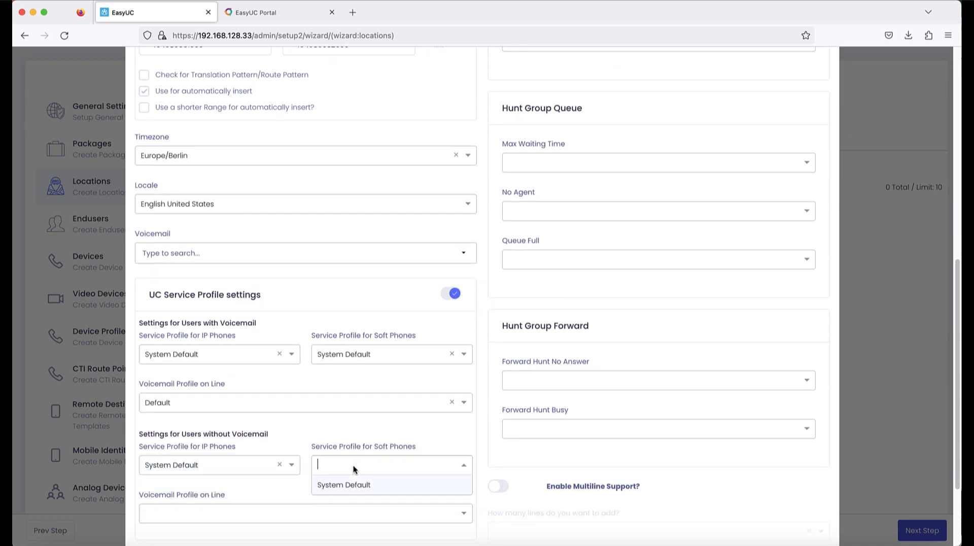
left_click(347, 486)
left_click(247, 514)
left_click(234, 495)
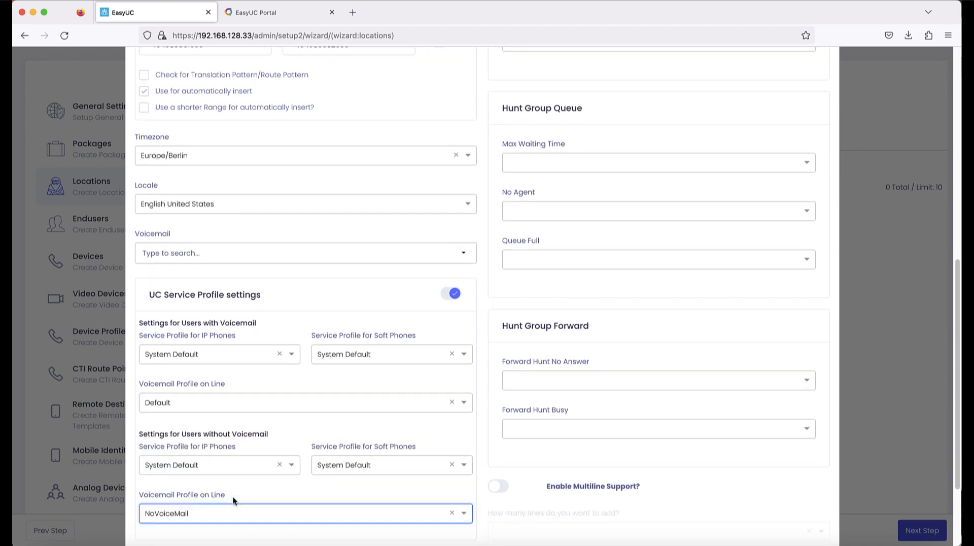
scroll(235, 489, "down", 3)
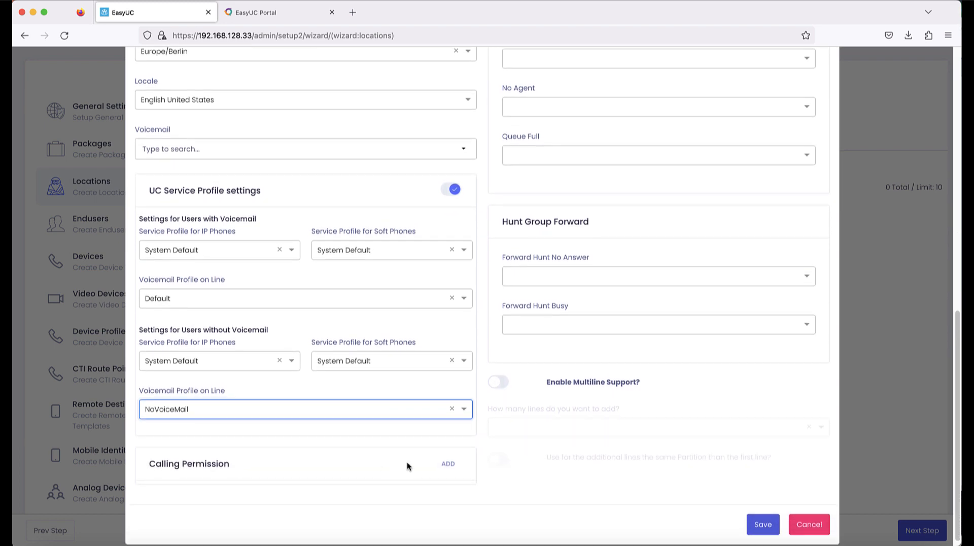
Step: Add calling permission INTERNAL with CSS INTERNAL
left_click(448, 464)
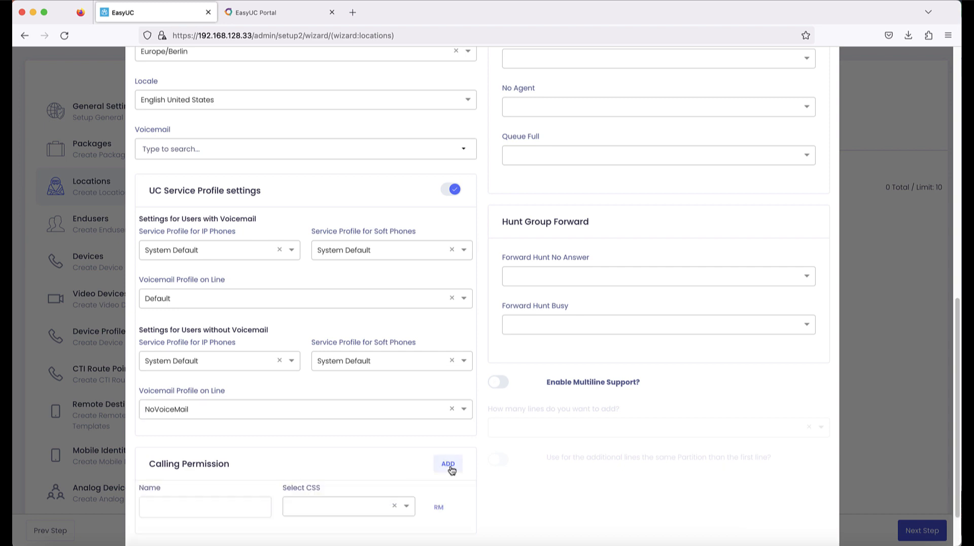
left_click(211, 507)
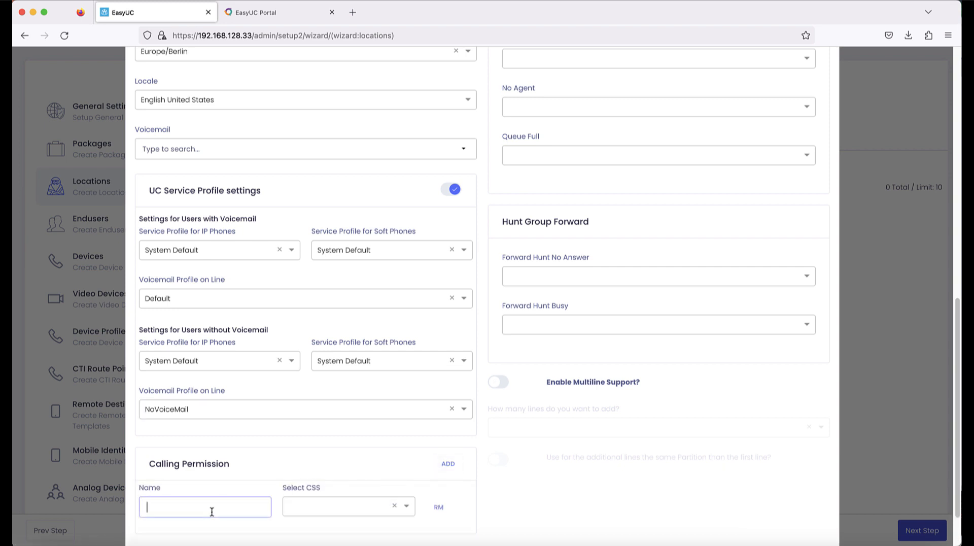
type("INTERNAL")
left_click(307, 511)
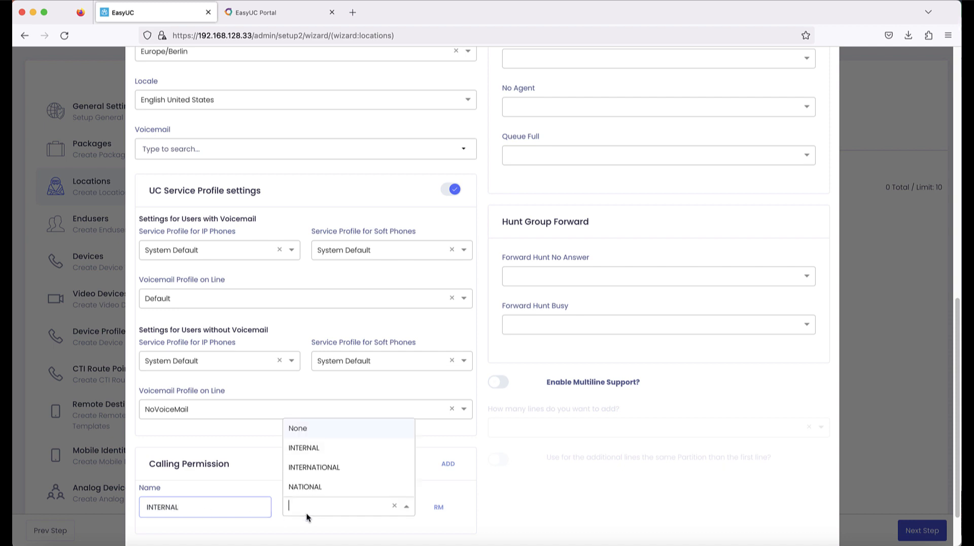
left_click(324, 446)
Step: Add two more permission rows and set the second to NATIONAL with CSS NATIONAL
left_click(444, 465)
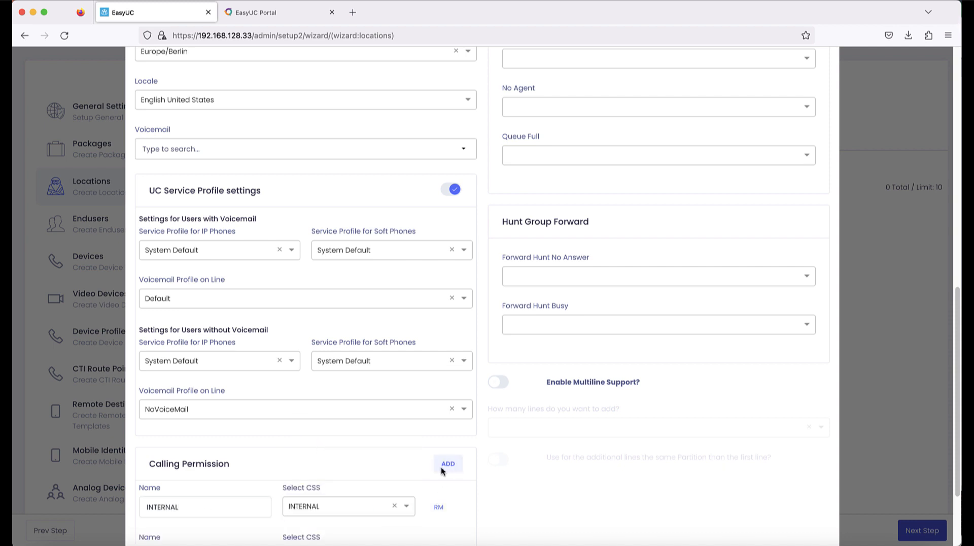
scroll(196, 528, "down", 2)
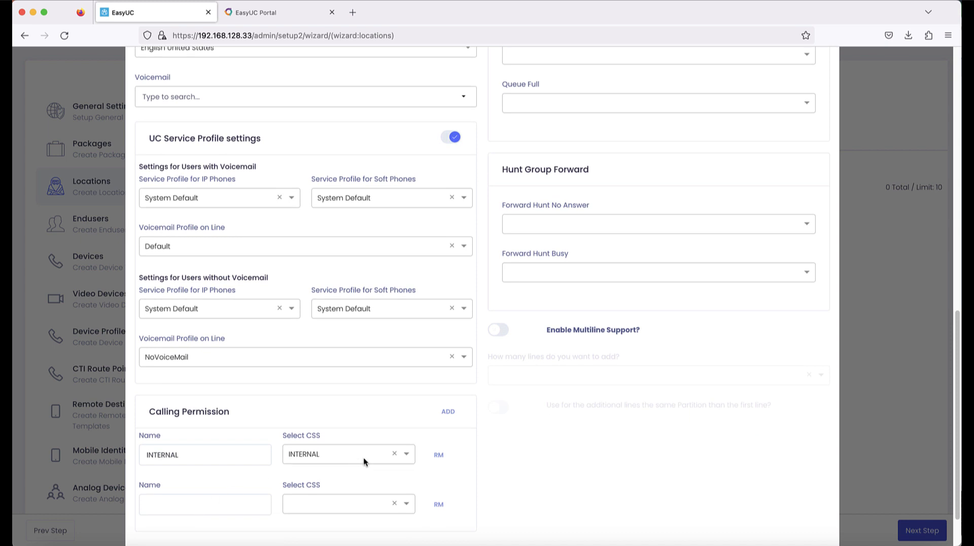
left_click(453, 418)
scroll(276, 450, "down", 3)
left_click(206, 425)
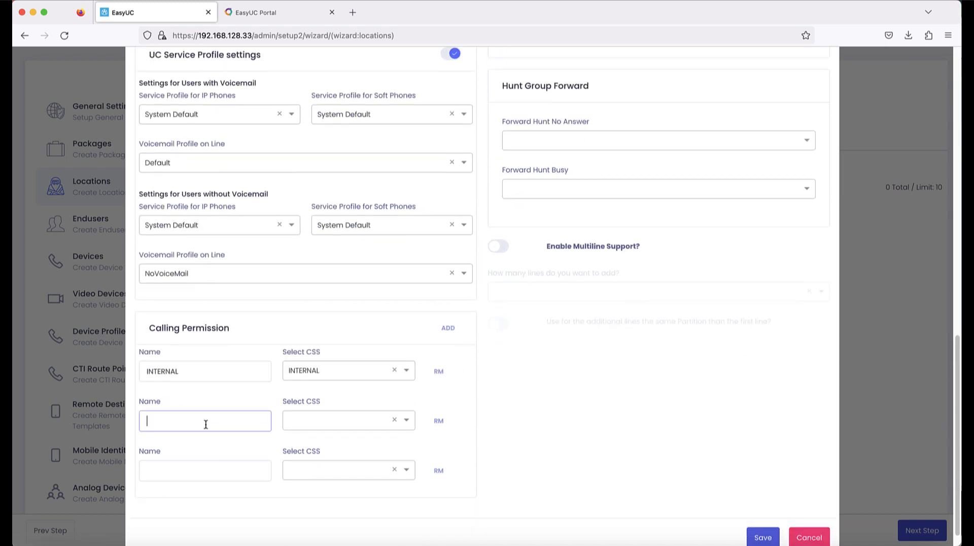
type("NATIONAL")
key("Tab")
left_click(328, 420)
left_click(320, 496)
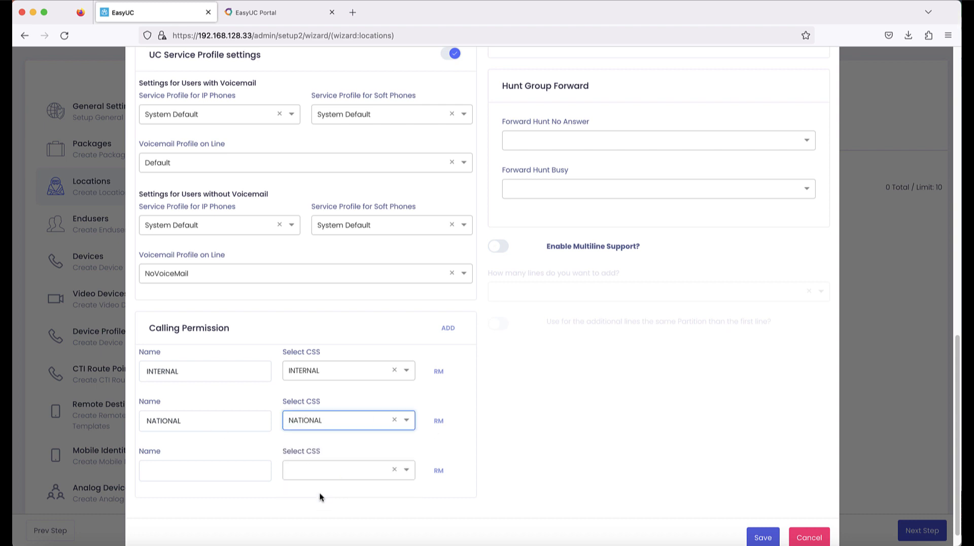
Step: Set the third permission to INTERNATIONAL with CSS INTERNATIONAL
left_click(224, 464)
type("INTERNATIONAL")
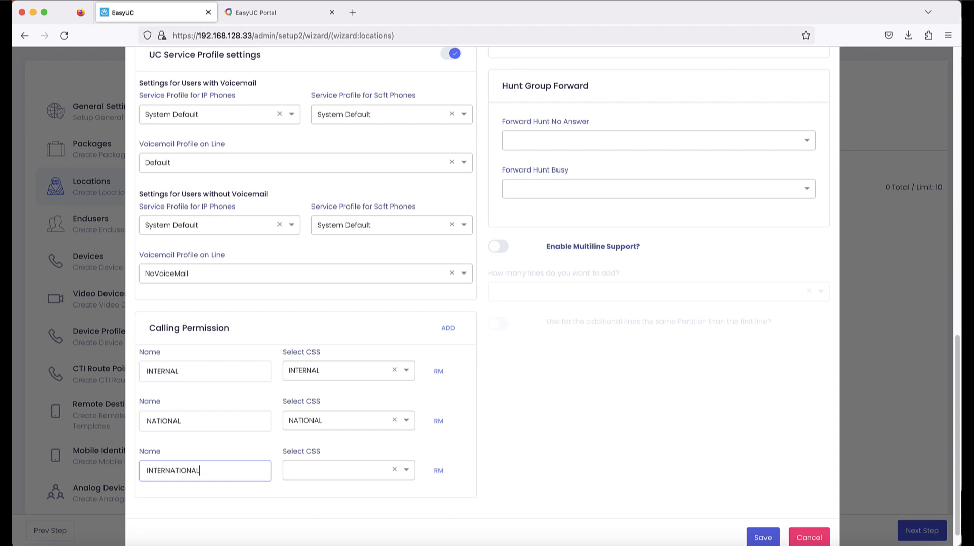
key("Tab")
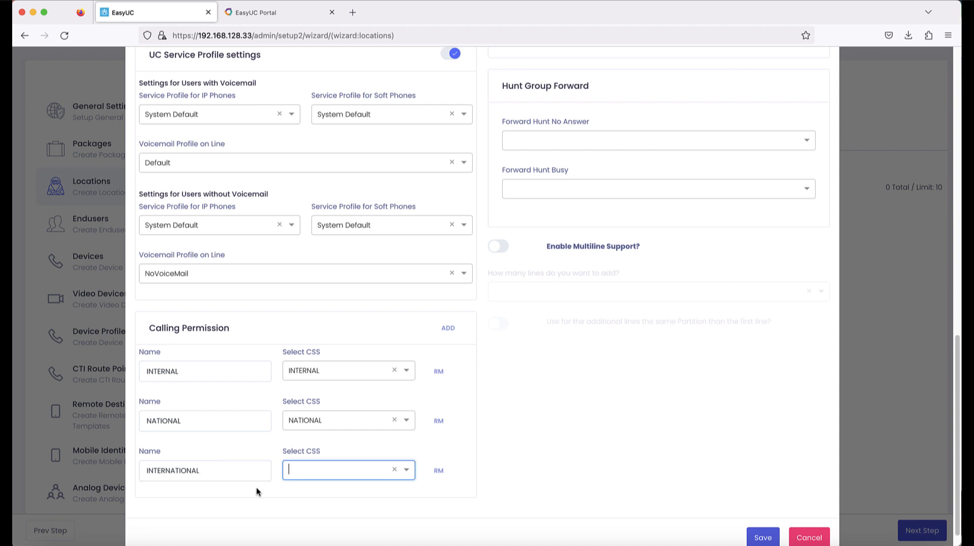
left_click(300, 473)
left_click(330, 431)
scroll(545, 279, "up", 7)
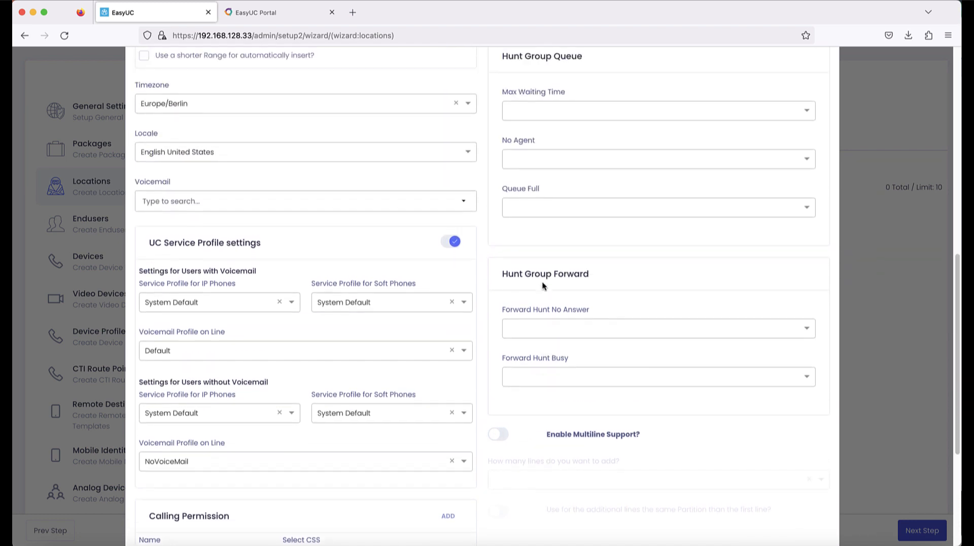
Step: Set Forward All, Forward Busy Internal/External and Forward No Answer Internal CSS to NATIONAL
scroll(548, 154, "up", 6)
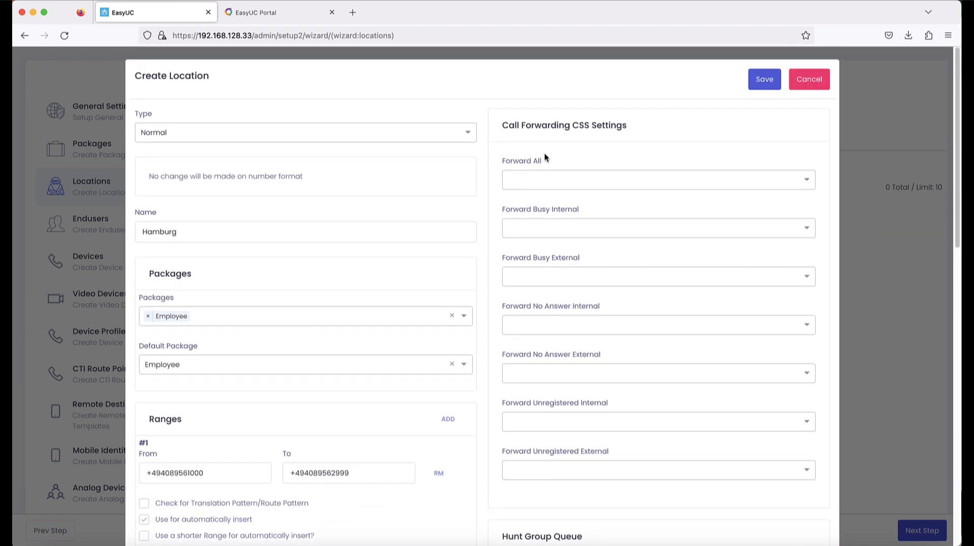
left_click(544, 181)
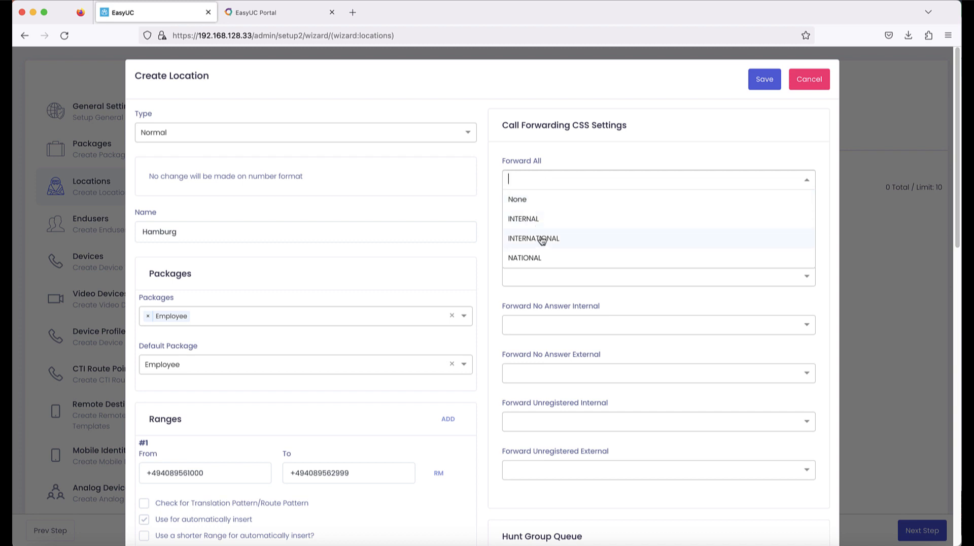
left_click(544, 257)
left_click(546, 232)
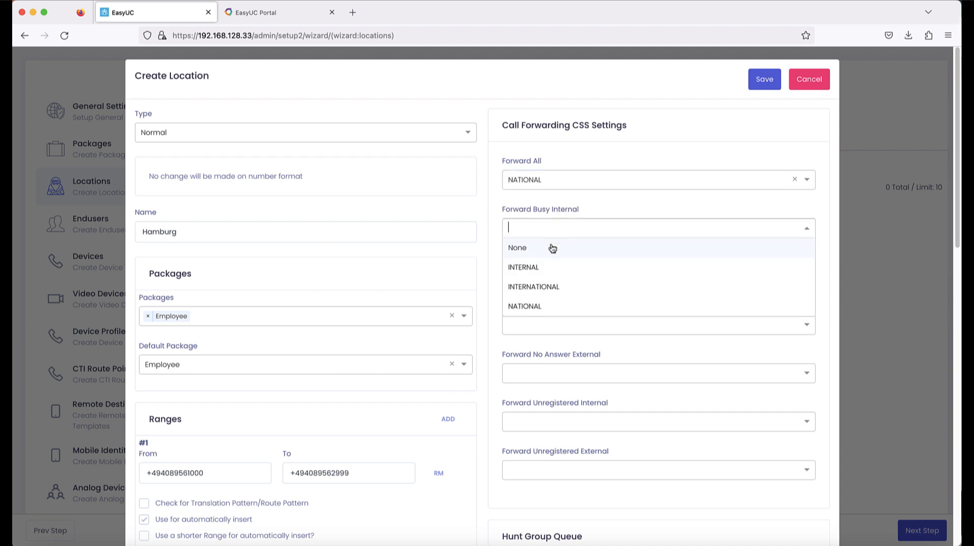
left_click(547, 305)
left_click(541, 278)
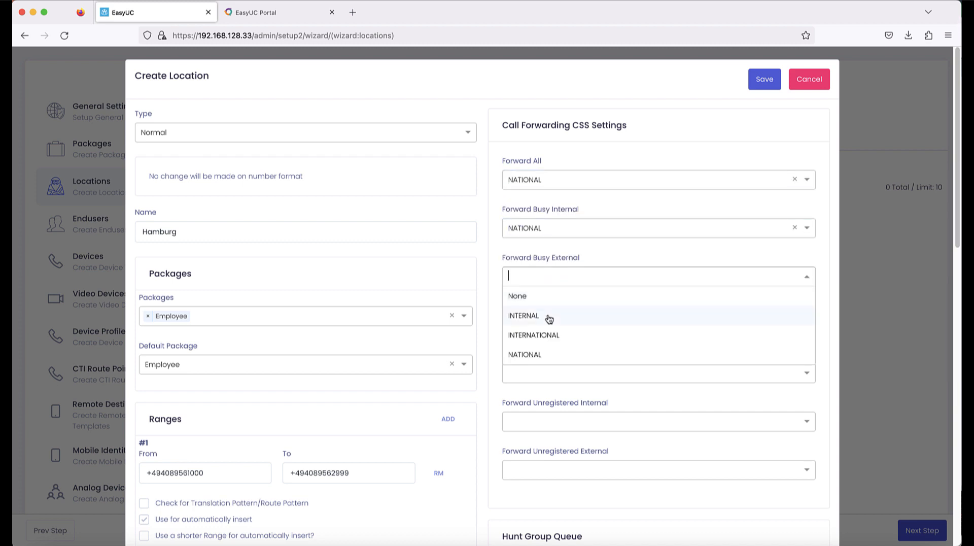
left_click(543, 355)
left_click(542, 324)
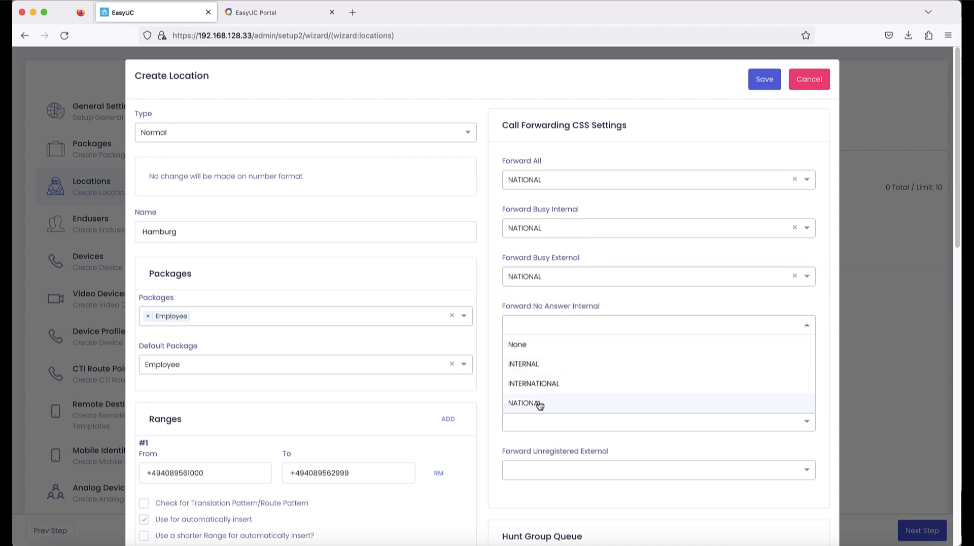
left_click(543, 404)
Step: Set Forward No Answer External and Forward Unregistered Internal/External CSS to NATIONAL
left_click(542, 381)
left_click(544, 450)
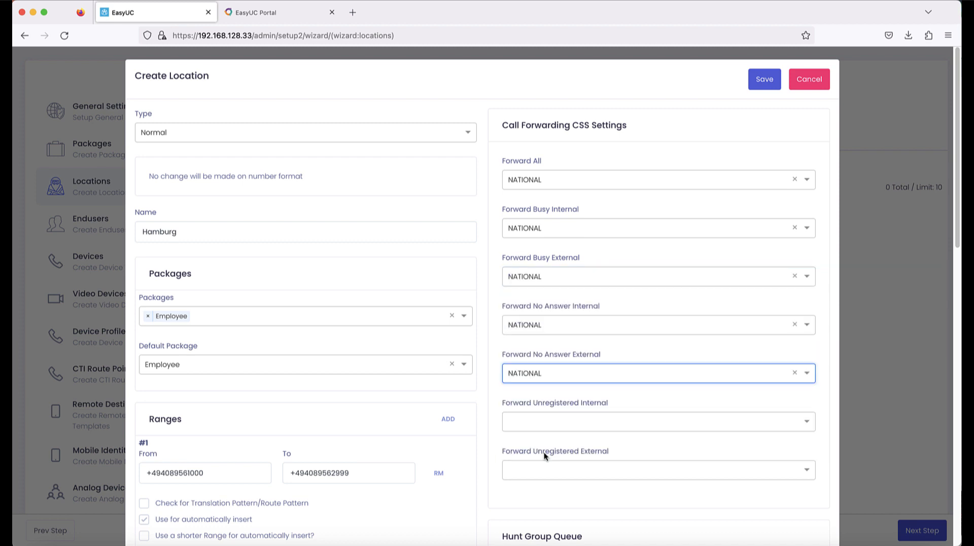
left_click(542, 419)
left_click(550, 500)
left_click(551, 469)
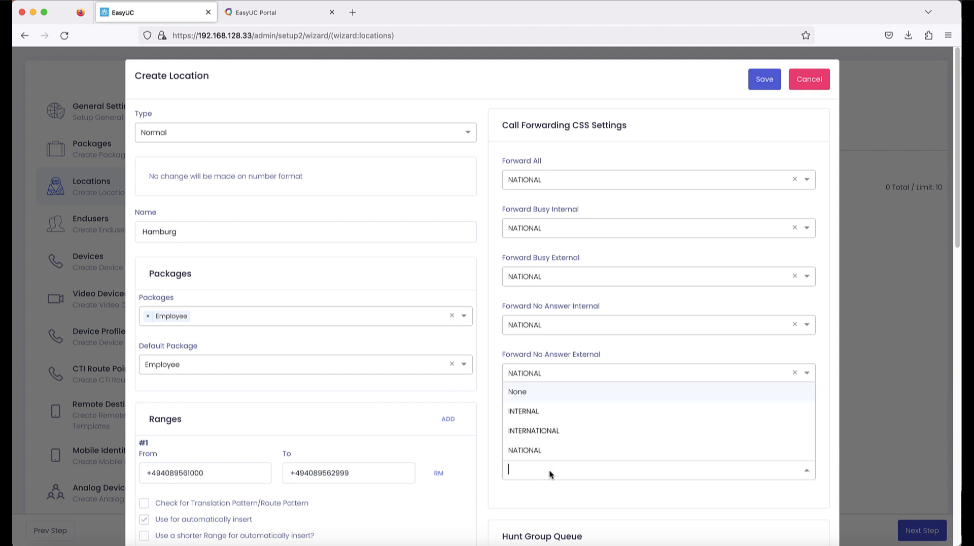
left_click(555, 454)
scroll(559, 429, "down", 3)
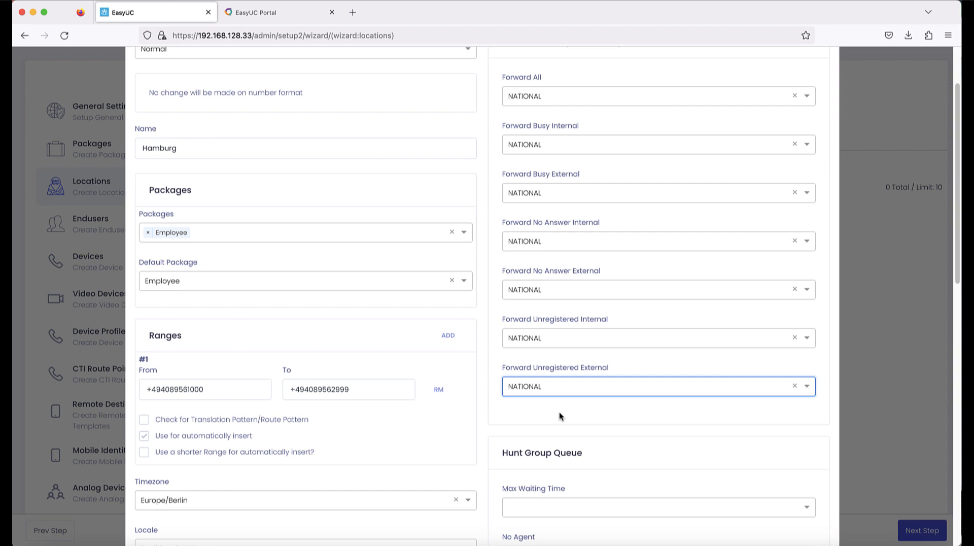
Step: Set the Max Waiting Time, No Agent and Queue Full CSS to NATIONAL
scroll(561, 402, "down", 3)
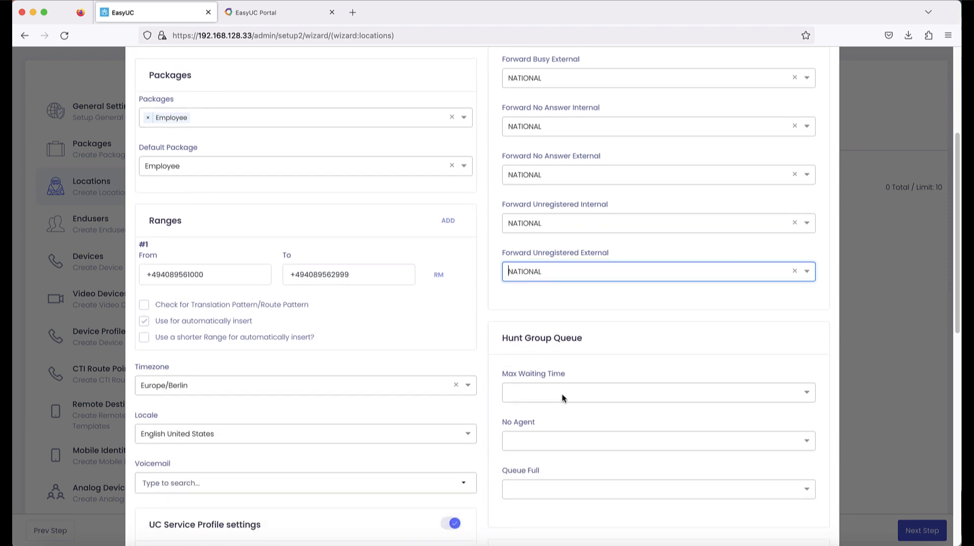
left_click(562, 398)
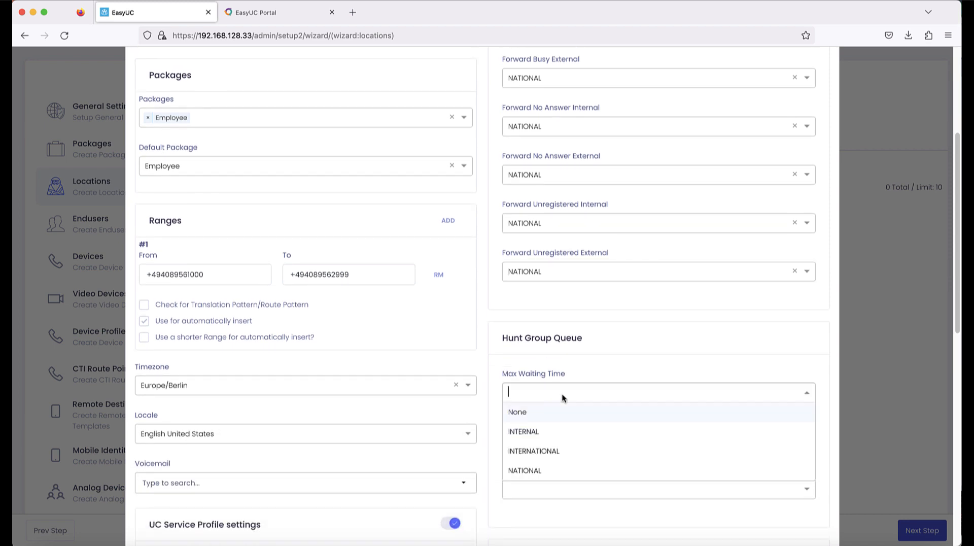
left_click(560, 472)
left_click(538, 442)
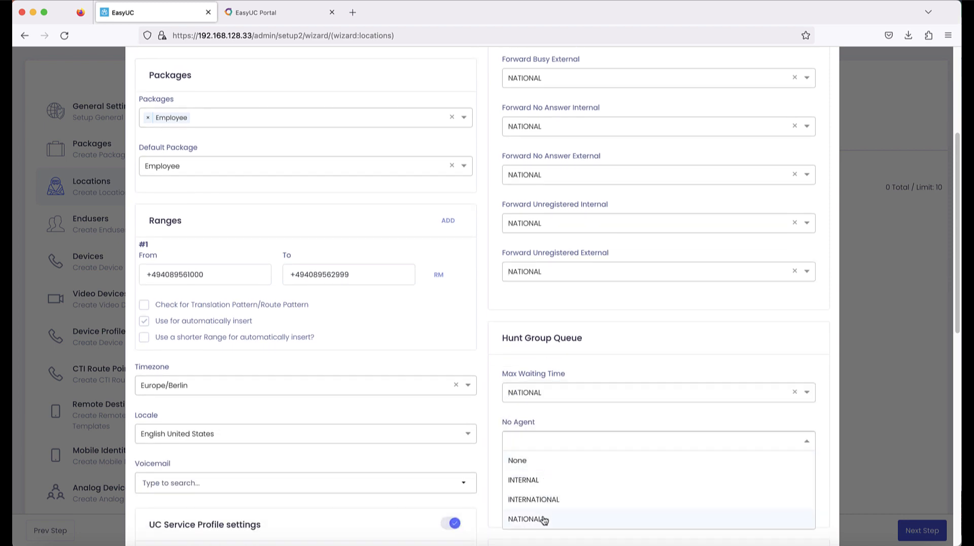
left_click(543, 519)
left_click(540, 489)
left_click(546, 469)
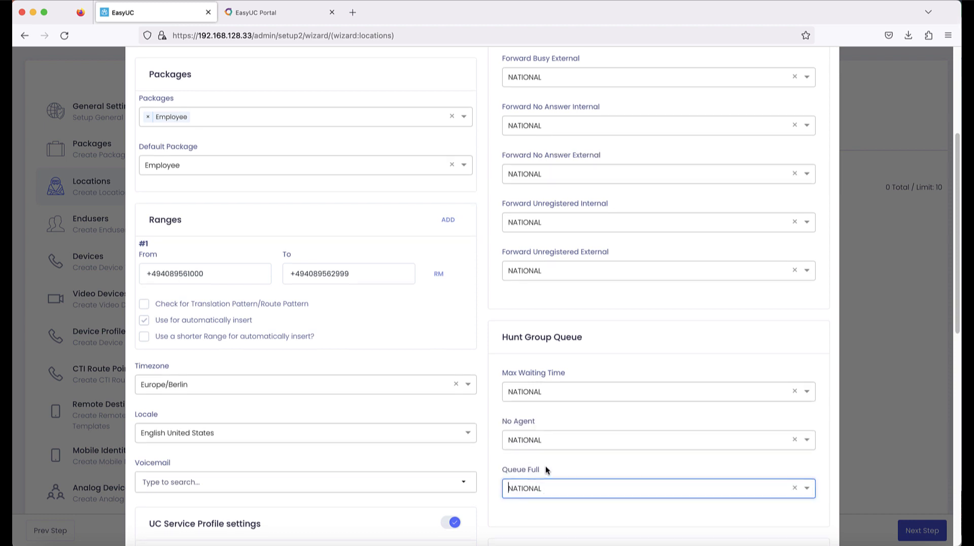
Step: Set Forward Hunt No Answer and Forward Hunt Busy to NATIONAL and save the Hamburg location
scroll(546, 466, "down", 3)
scroll(571, 430, "down", 3)
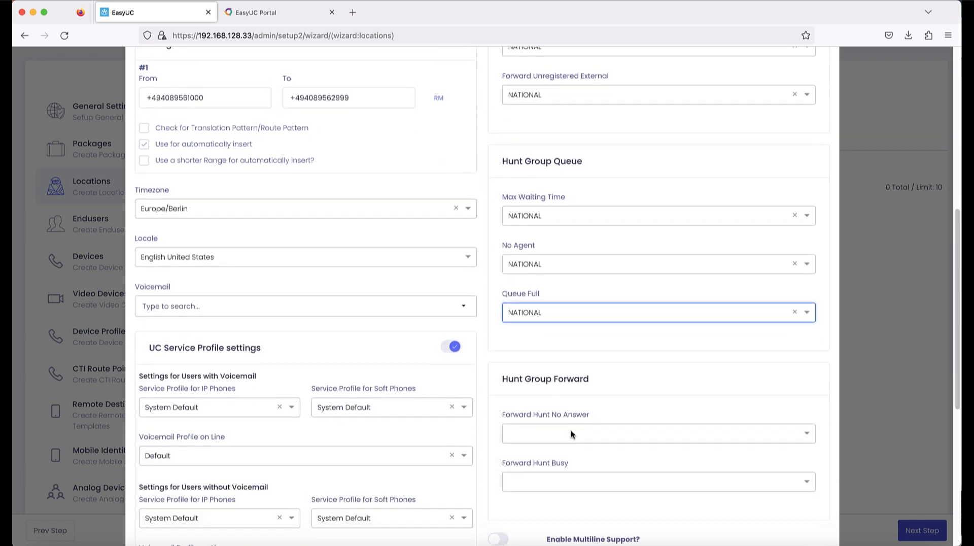
scroll(571, 430, "down", 1)
left_click(568, 409)
left_click(568, 481)
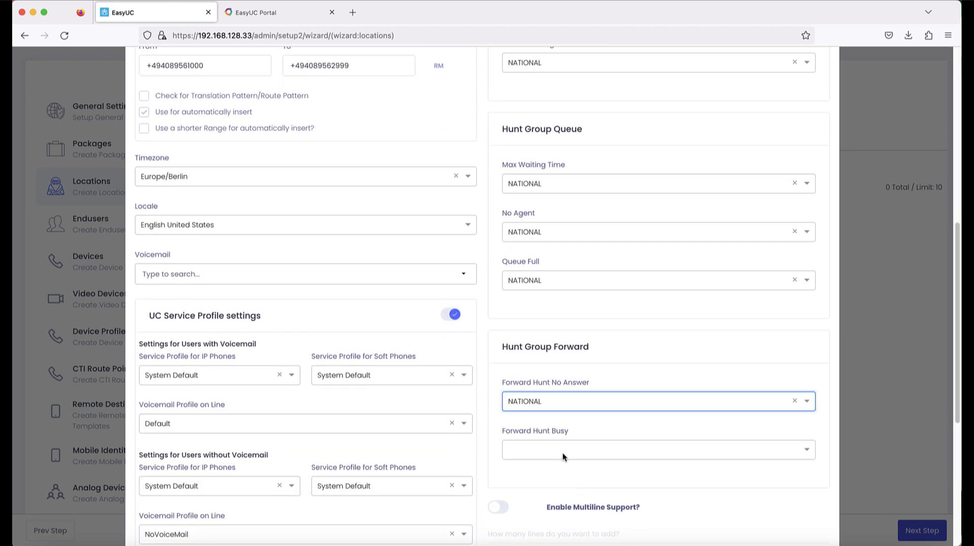
left_click(562, 453)
left_click(556, 526)
scroll(557, 518, "down", 1)
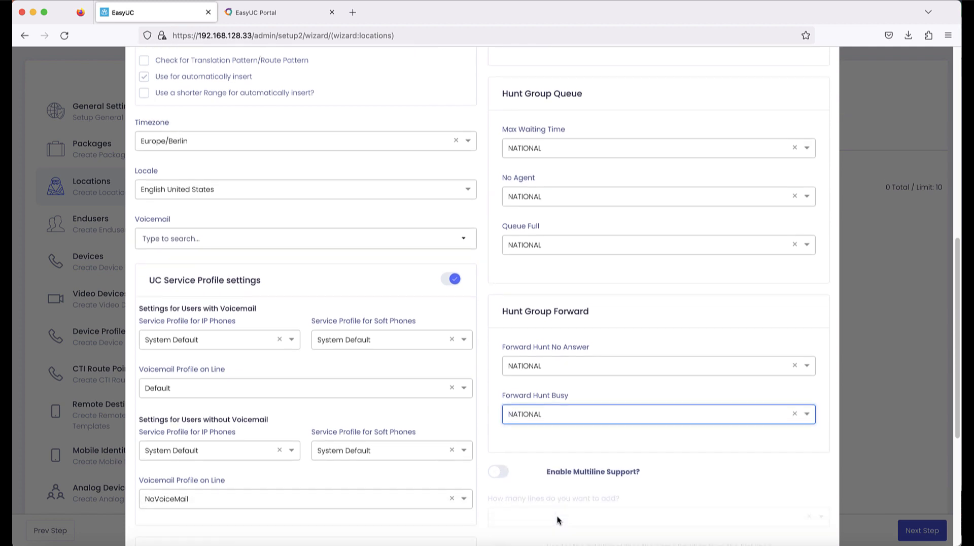
scroll(557, 512, "down", 1)
scroll(588, 447, "up", 12)
left_click(765, 84)
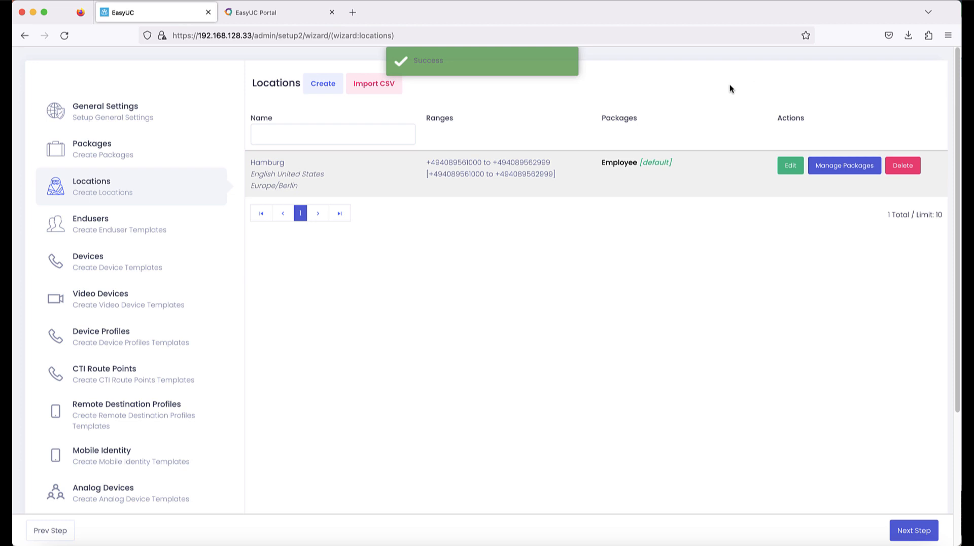
Step: On the Endusers step, save a User template with location Hamburg, then advance to Devices
left_click(910, 532)
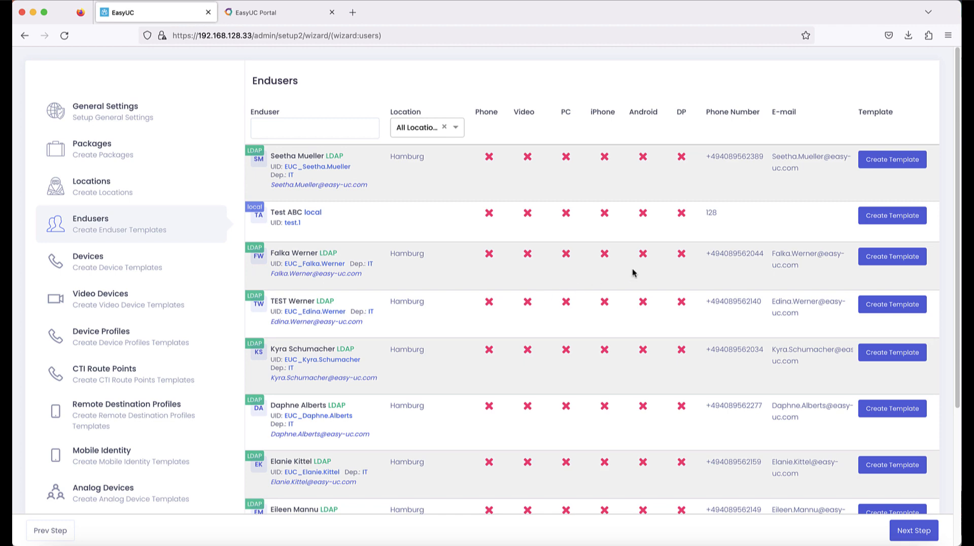
left_click(888, 162)
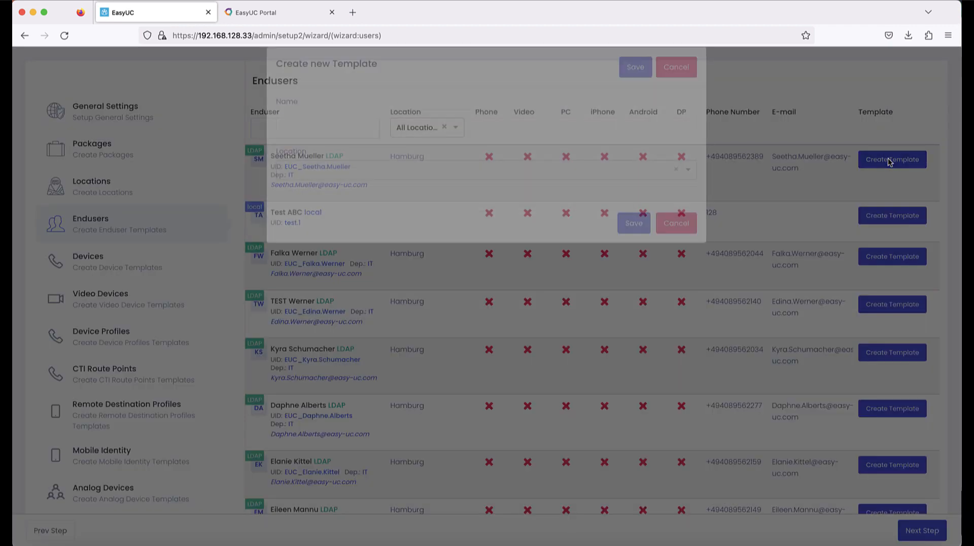
left_click(412, 133)
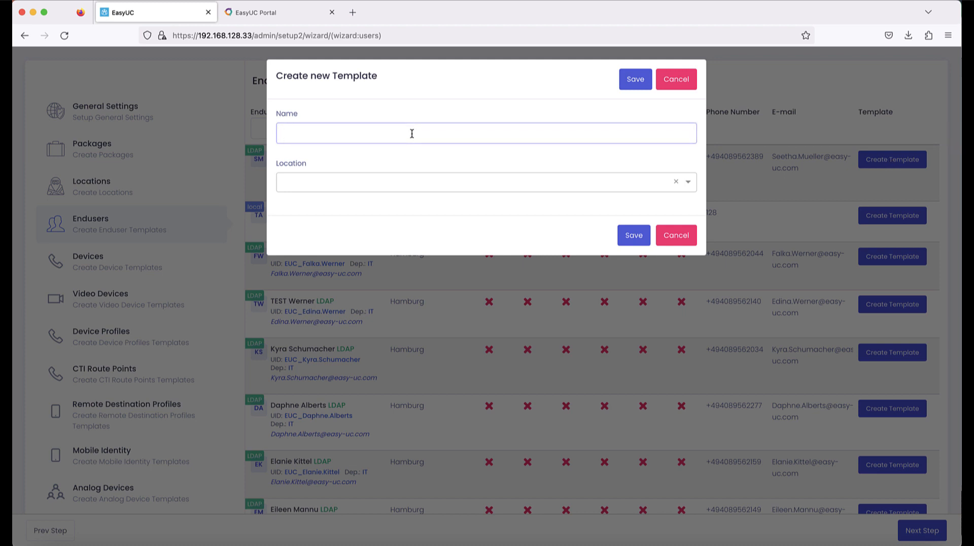
type("User")
left_click(308, 186)
left_click(315, 207)
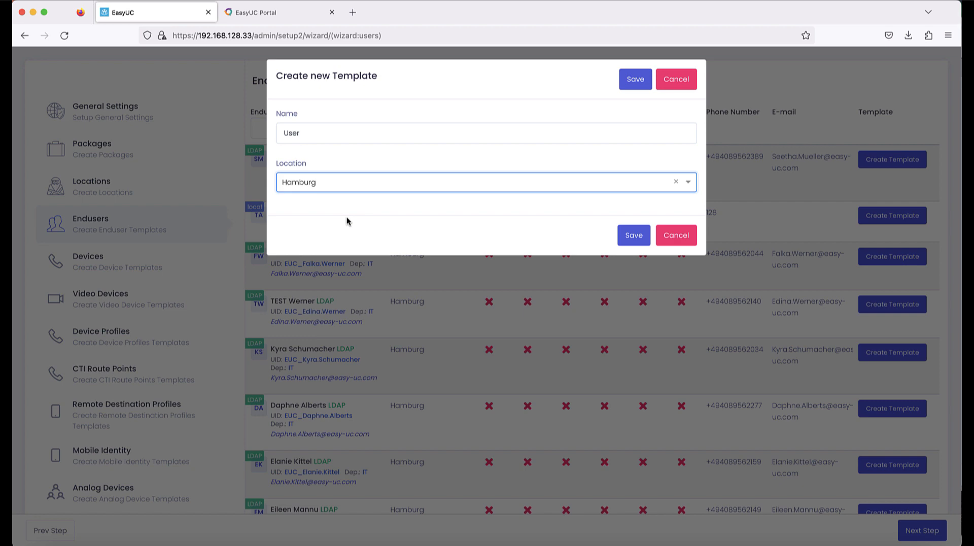
left_click(632, 238)
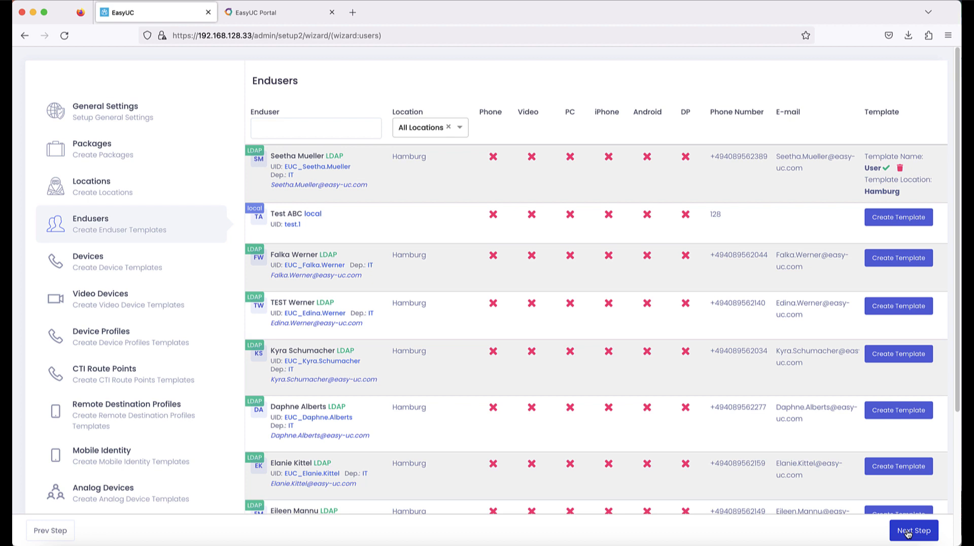
left_click(907, 532)
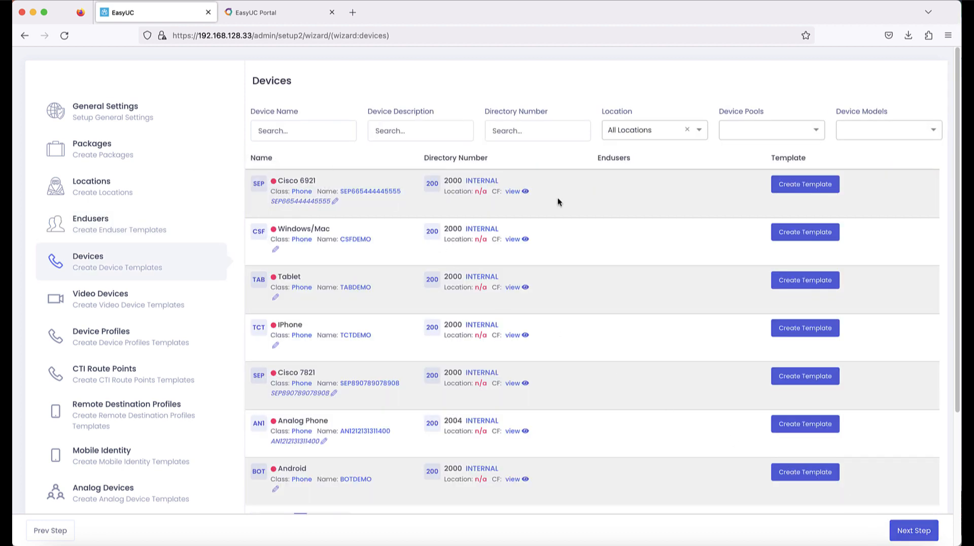
Step: Save Hamburg templates for the Cisco 6921 and Windows/Mac devices
left_click(816, 188)
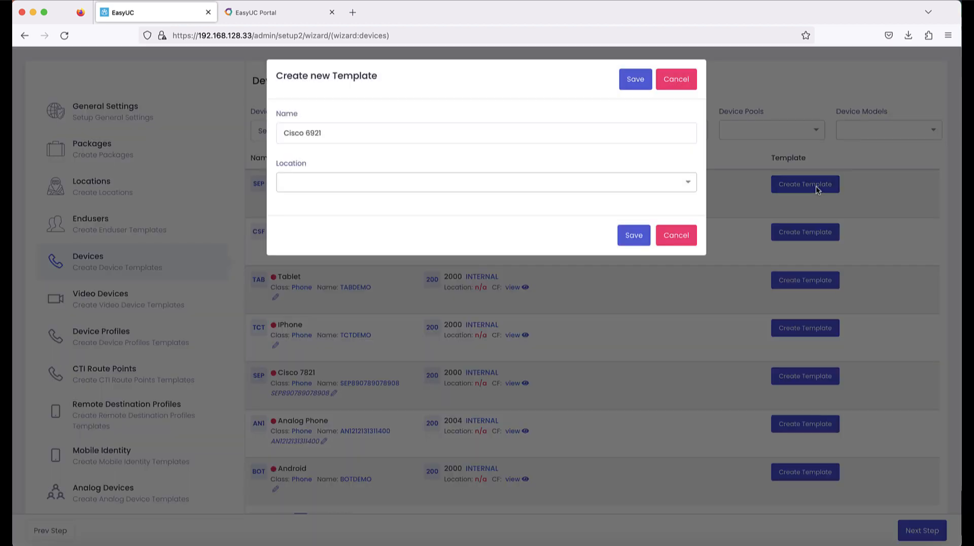
left_click(334, 182)
left_click(325, 202)
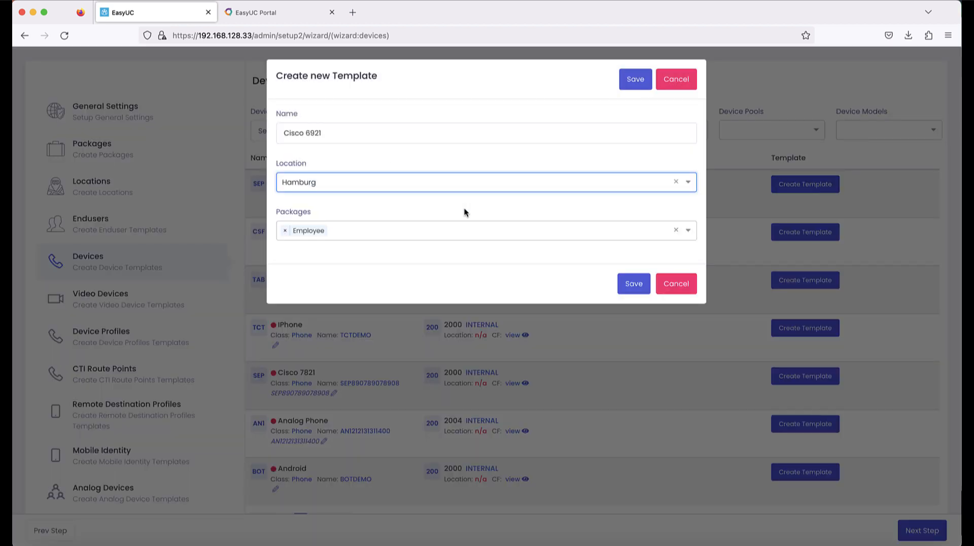
left_click(640, 287)
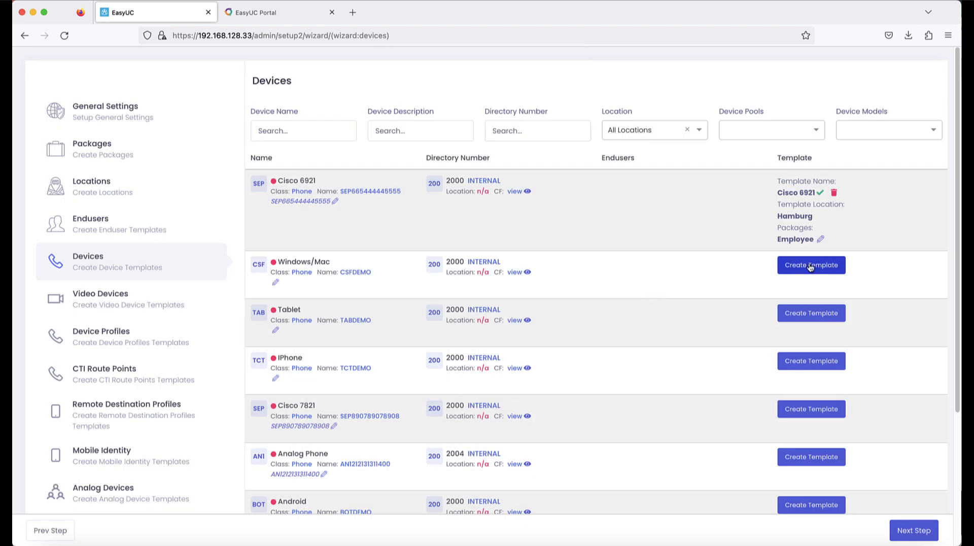
left_click(808, 264)
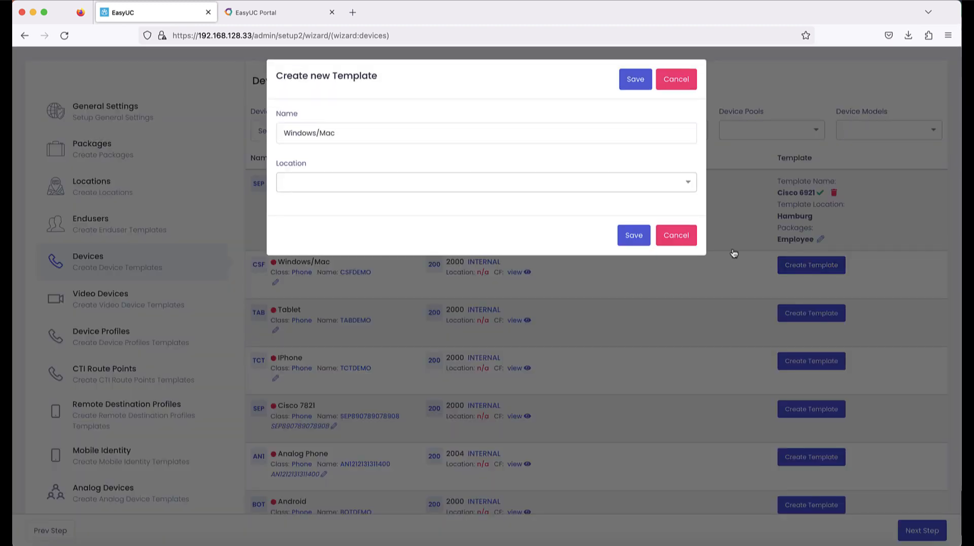
left_click(346, 179)
left_click(338, 197)
left_click(634, 283)
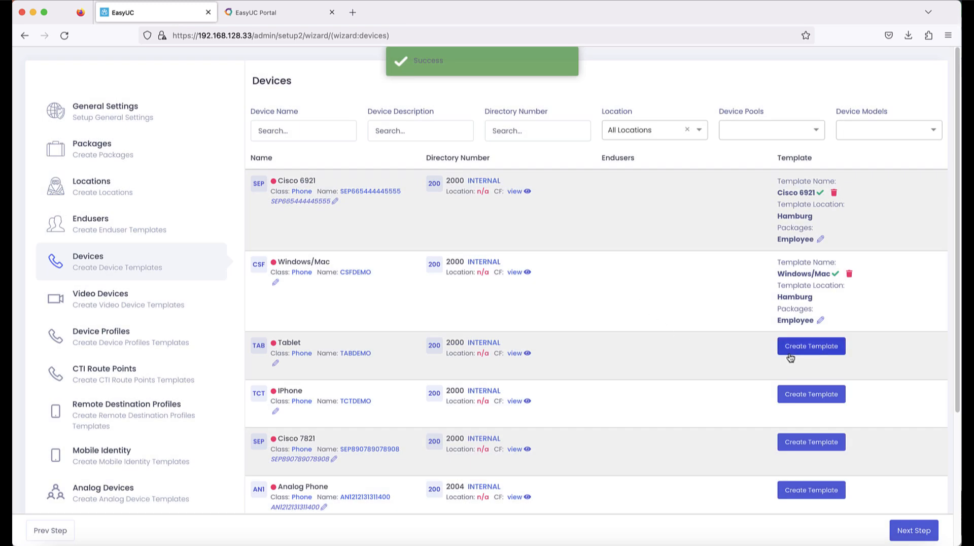
Step: Save templates for the Tablet and iPhone devices, Tablet located in Hamburg
left_click(792, 347)
left_click(496, 188)
left_click(413, 203)
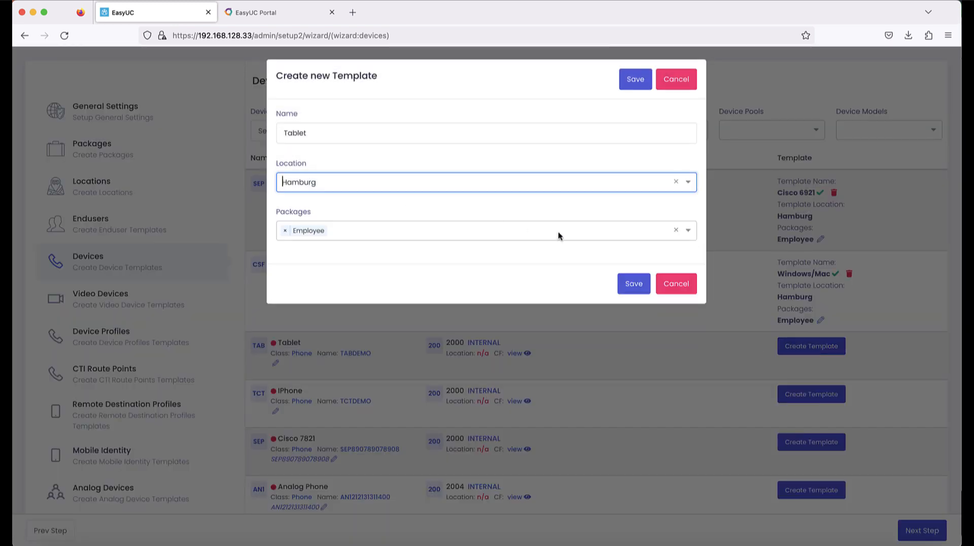
left_click(629, 284)
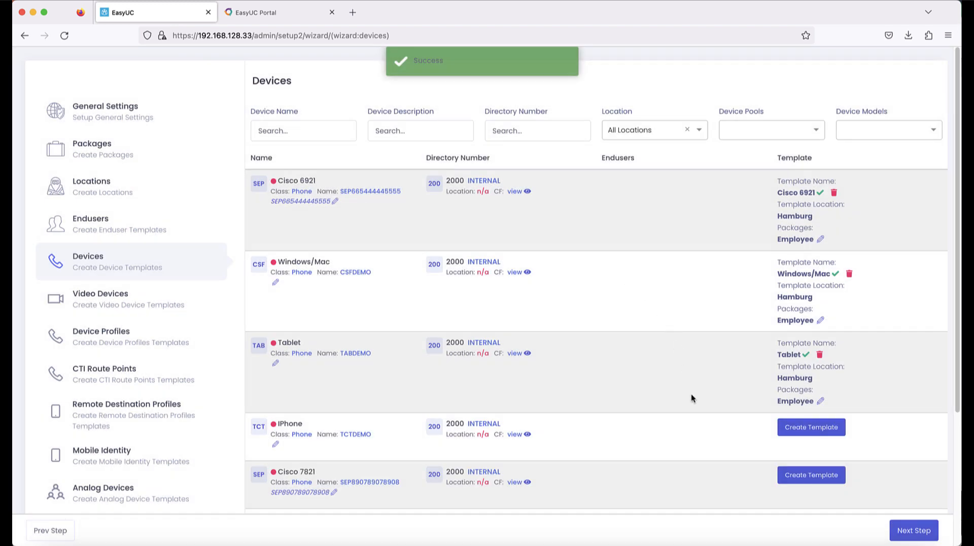
left_click(784, 425)
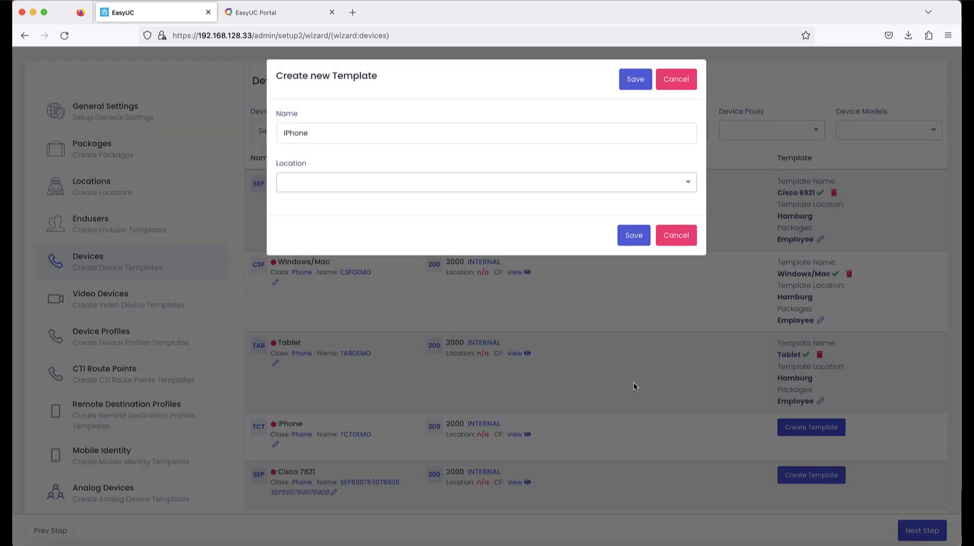
left_click(506, 183)
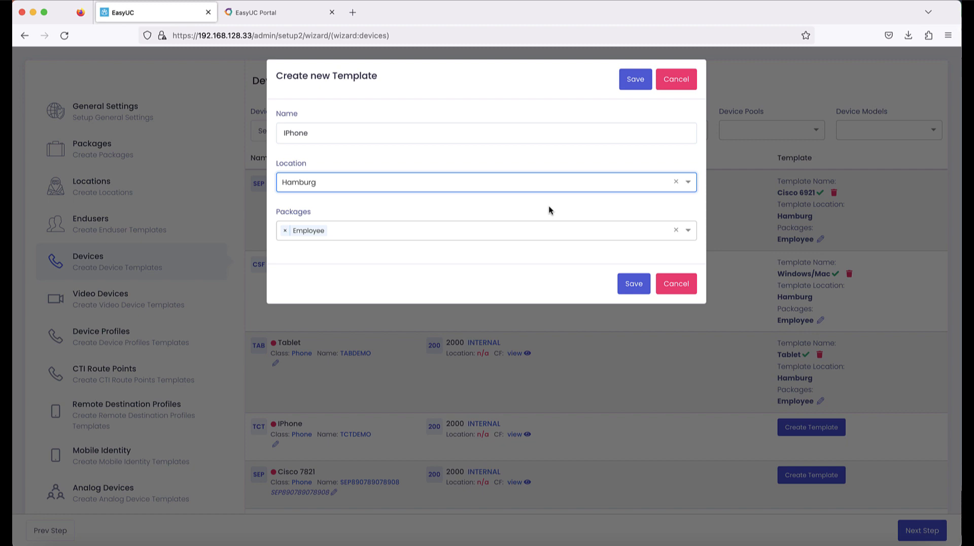
left_click(634, 283)
scroll(781, 451, "down", 3)
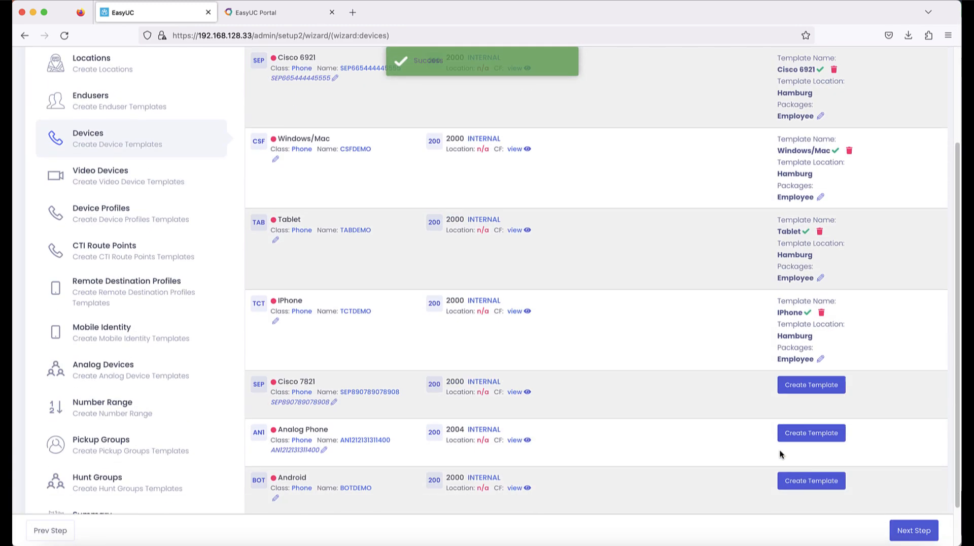
Step: Save Hamburg templates for the Cisco 7821 and Android devices
left_click(802, 388)
left_click(502, 186)
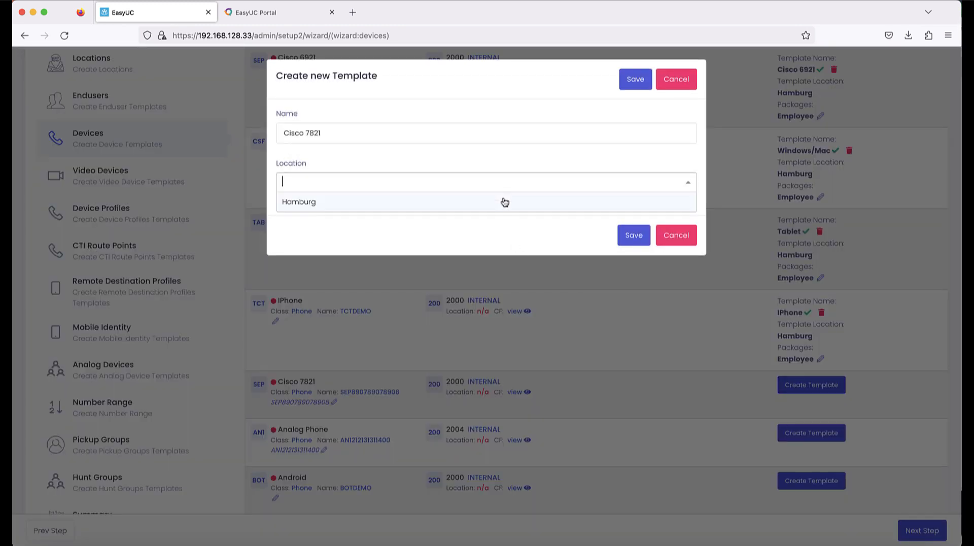
left_click(502, 200)
left_click(632, 283)
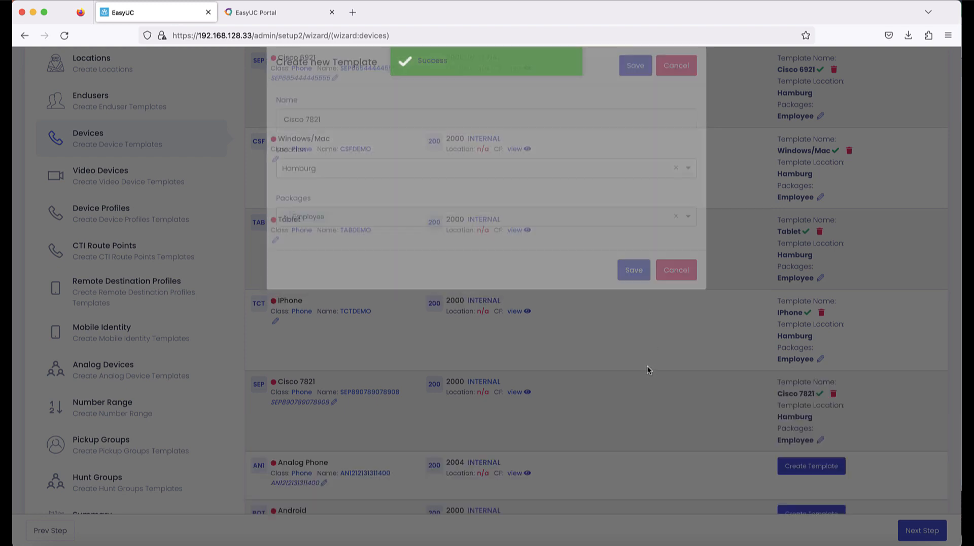
scroll(786, 467, "down", 2)
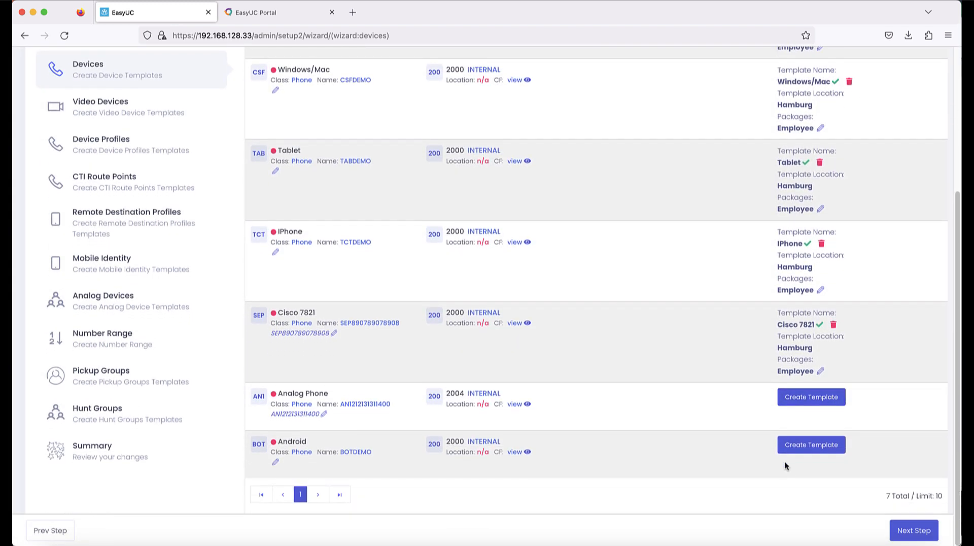
left_click(799, 445)
left_click(495, 180)
left_click(460, 202)
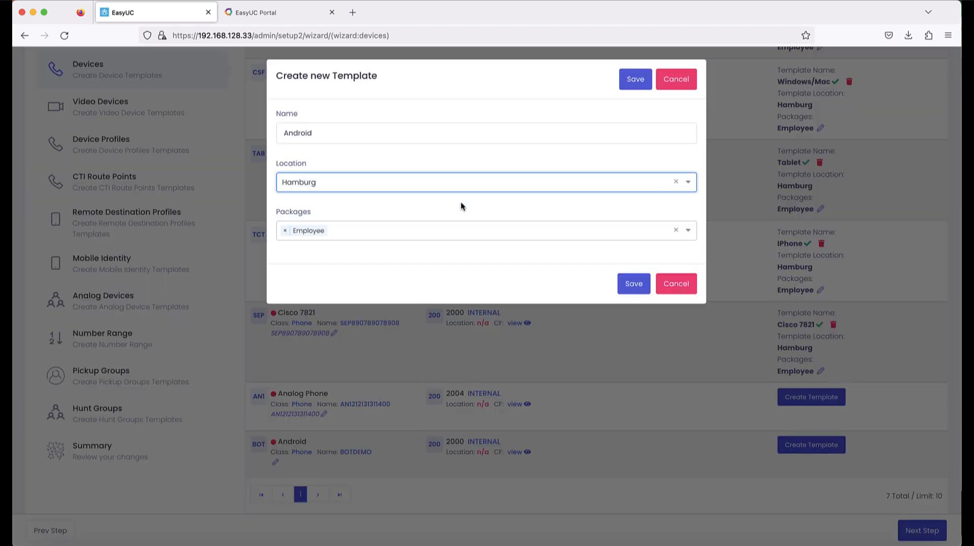
left_click(636, 283)
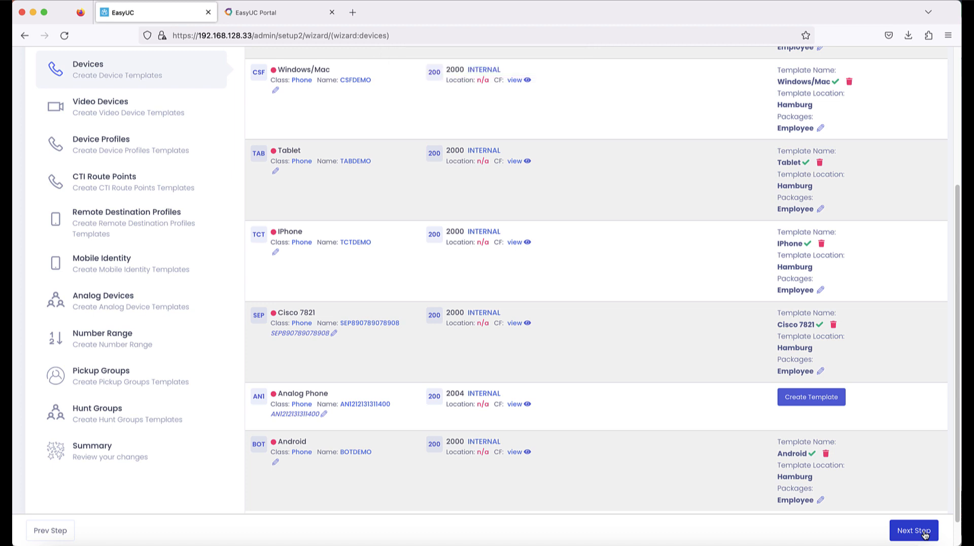
Step: Advance past Video Devices and Device Profiles to the CTI Route Points step
left_click(913, 530)
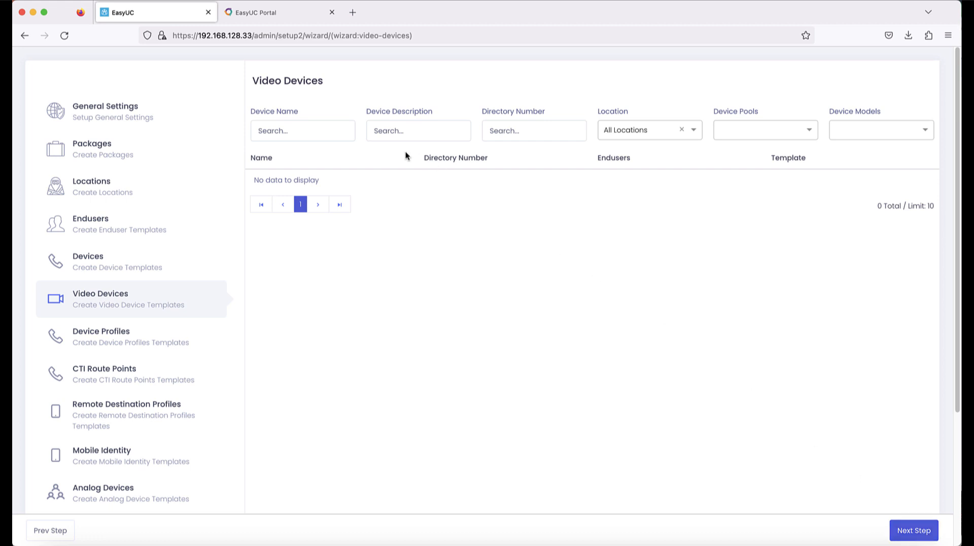
left_click(902, 535)
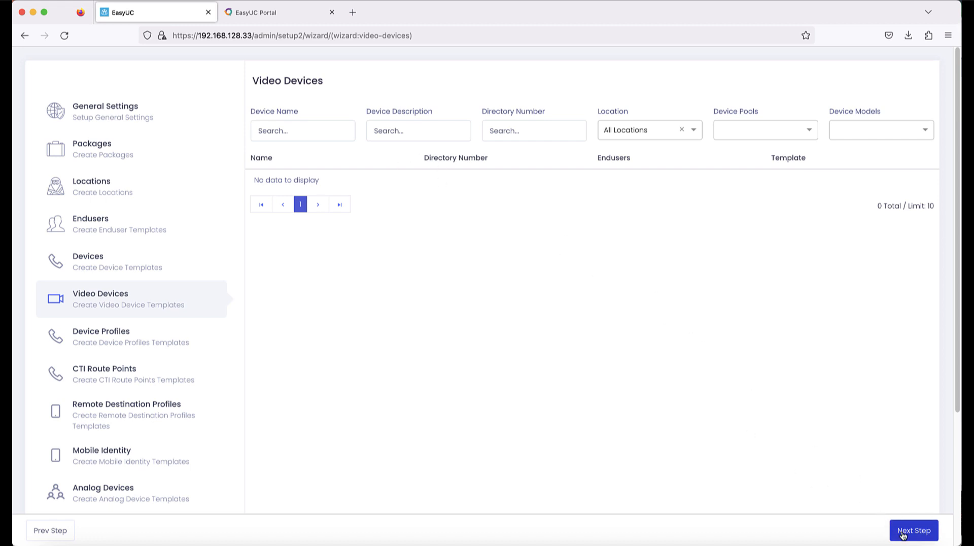
left_click(903, 535)
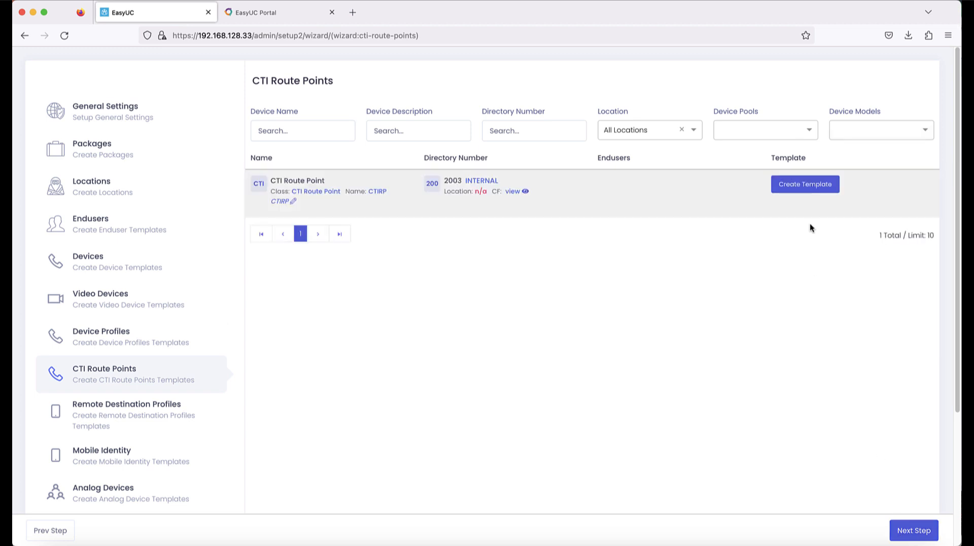
Step: Save a Hamburg/Employee template for the CTI Route Point, then continue to Remote Destination Profiles
left_click(797, 185)
left_click(337, 182)
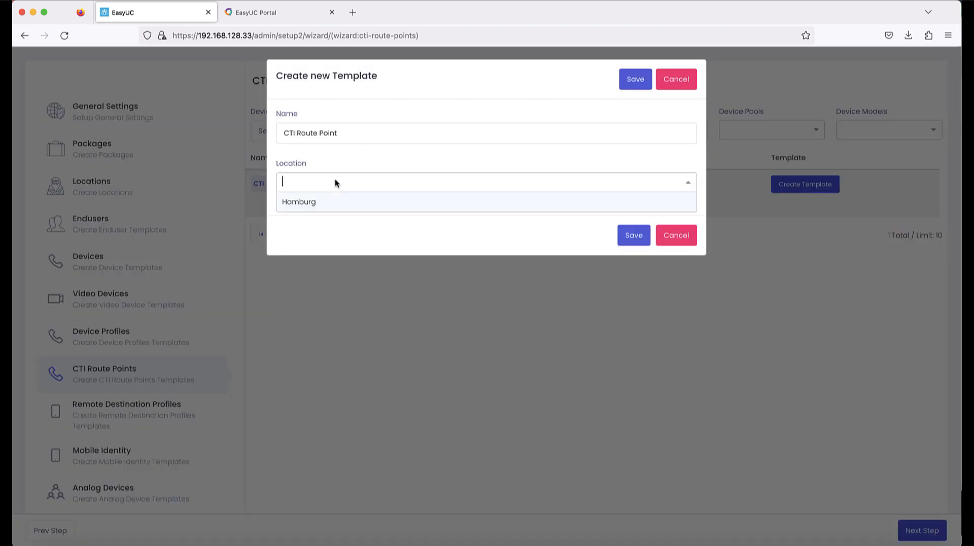
left_click(328, 202)
left_click(633, 284)
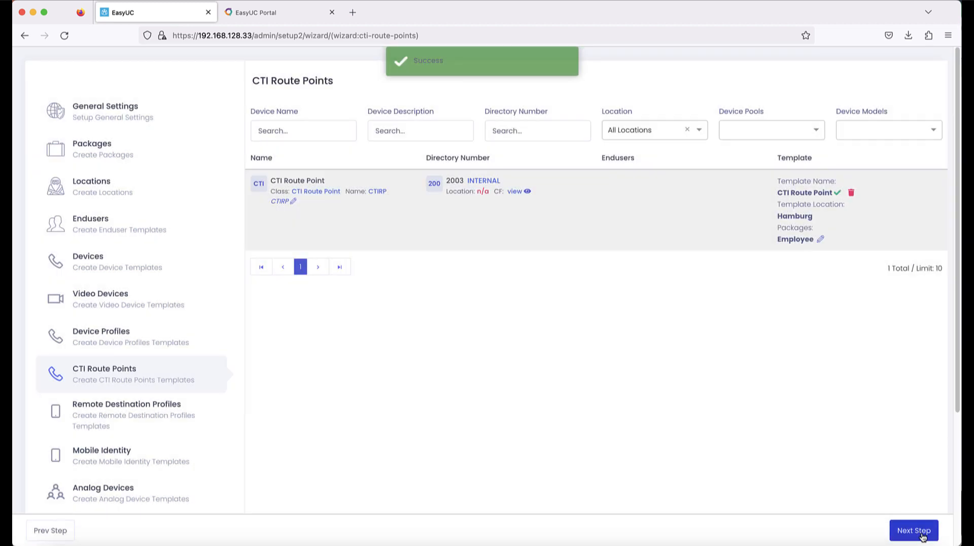
left_click(922, 535)
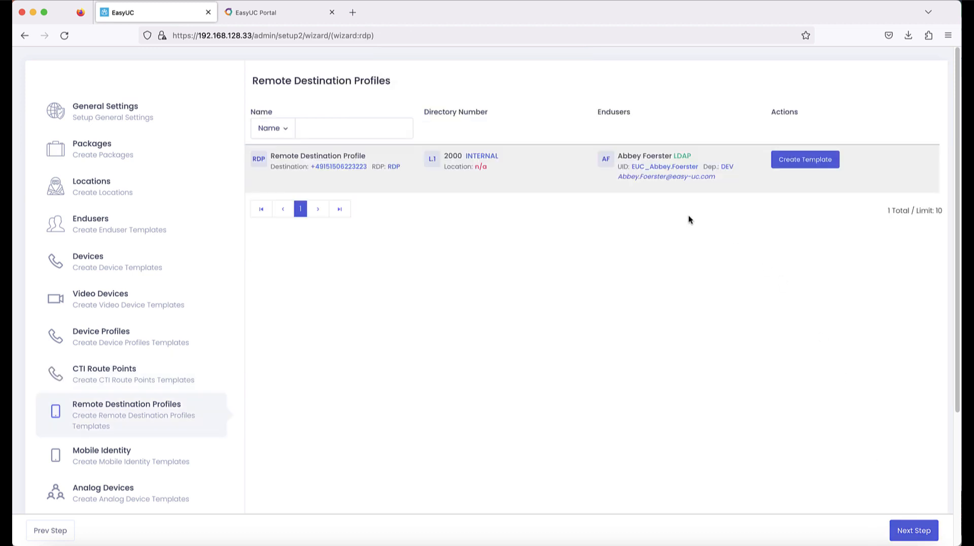
Step: Save a remote destination profile template named RDP located in Hamburg, then continue to Mobile Identity
left_click(796, 160)
left_click(357, 142)
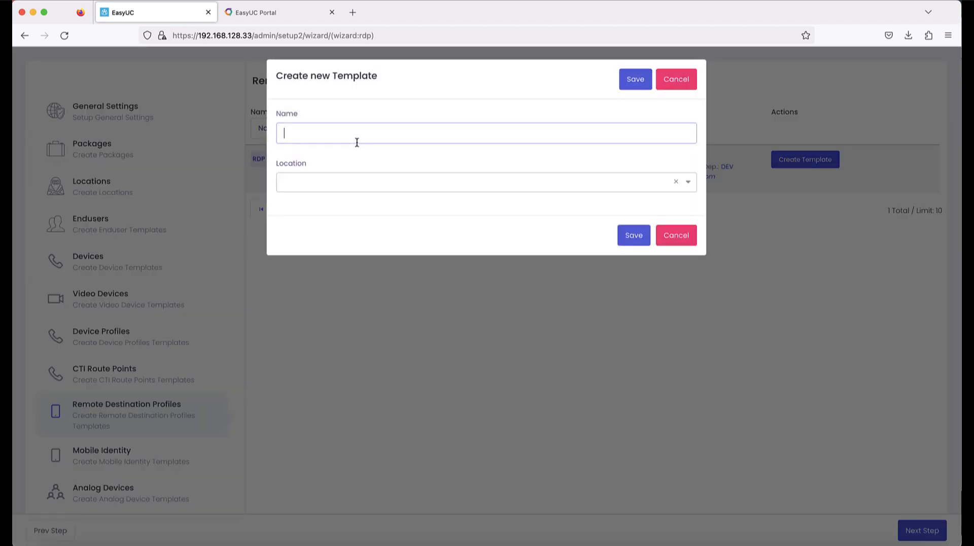
type("RDP")
left_click(335, 187)
left_click(324, 204)
left_click(631, 284)
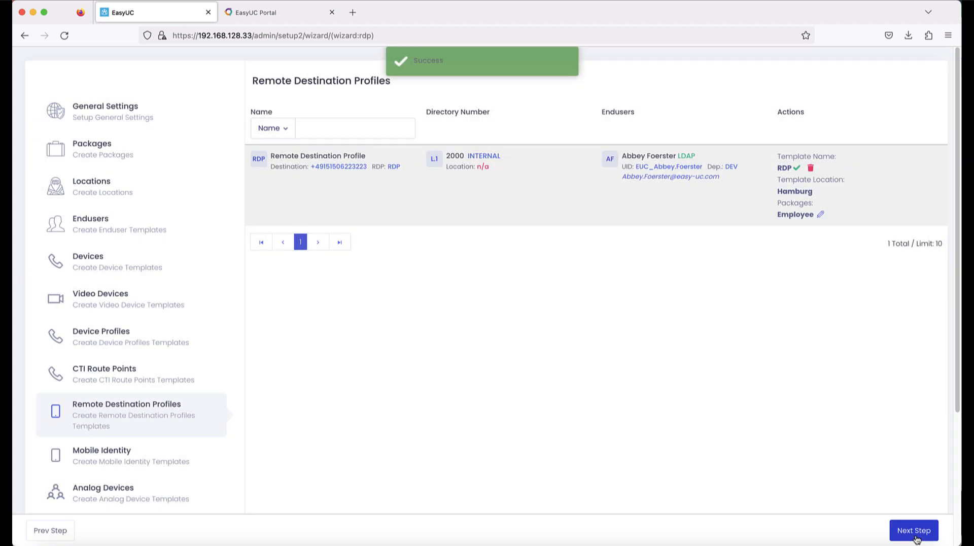
left_click(916, 537)
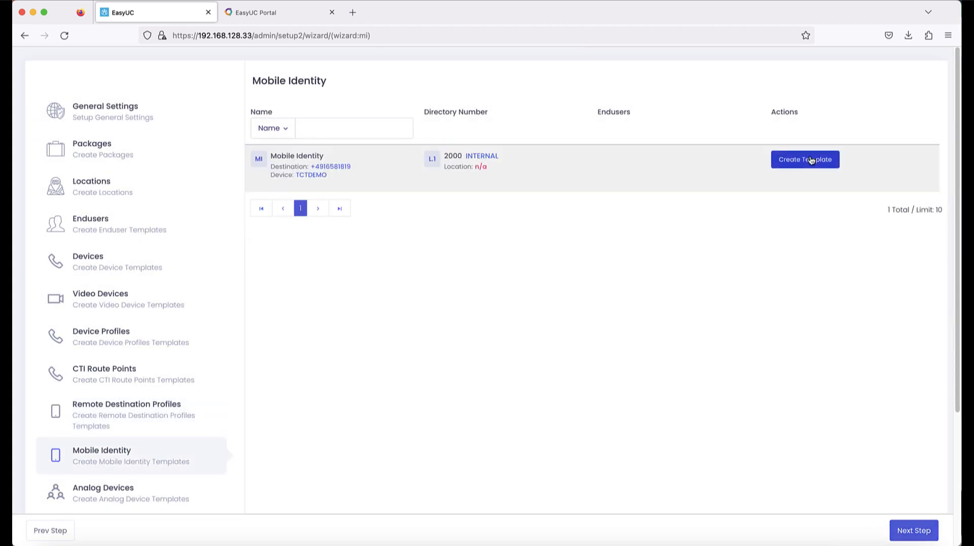
Step: Save a mobile identity template named MI located in Hamburg, then continue to Analog Devices
left_click(810, 160)
left_click(427, 131)
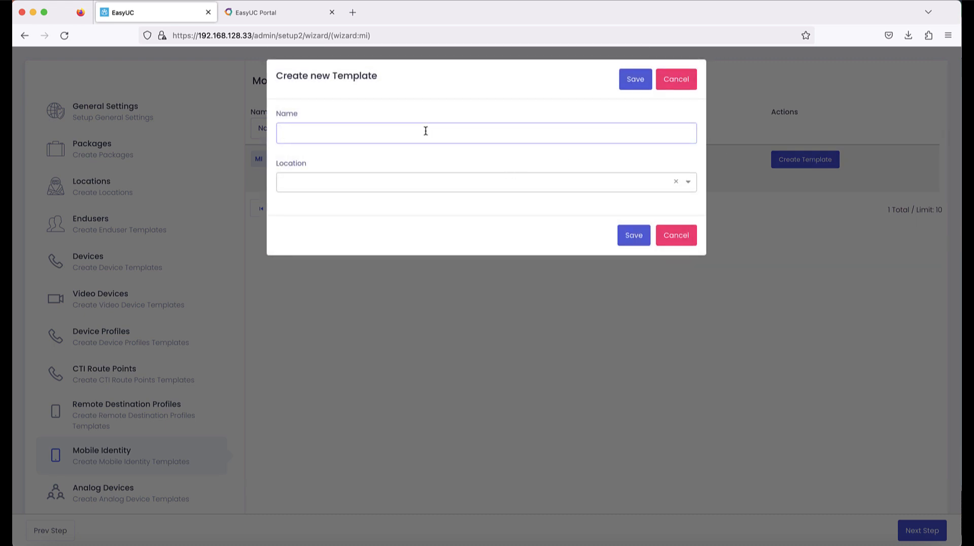
type("MI")
left_click(341, 181)
left_click(341, 202)
left_click(632, 283)
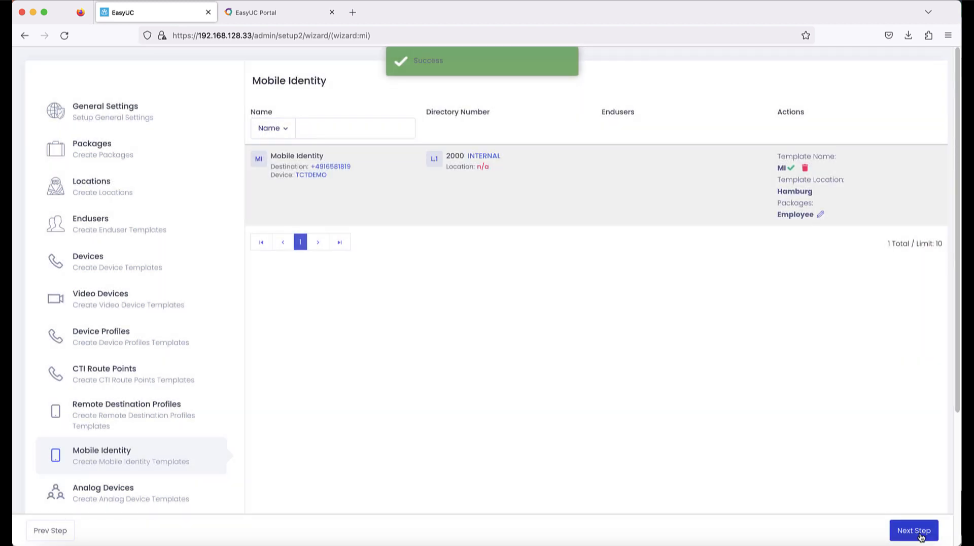
left_click(920, 535)
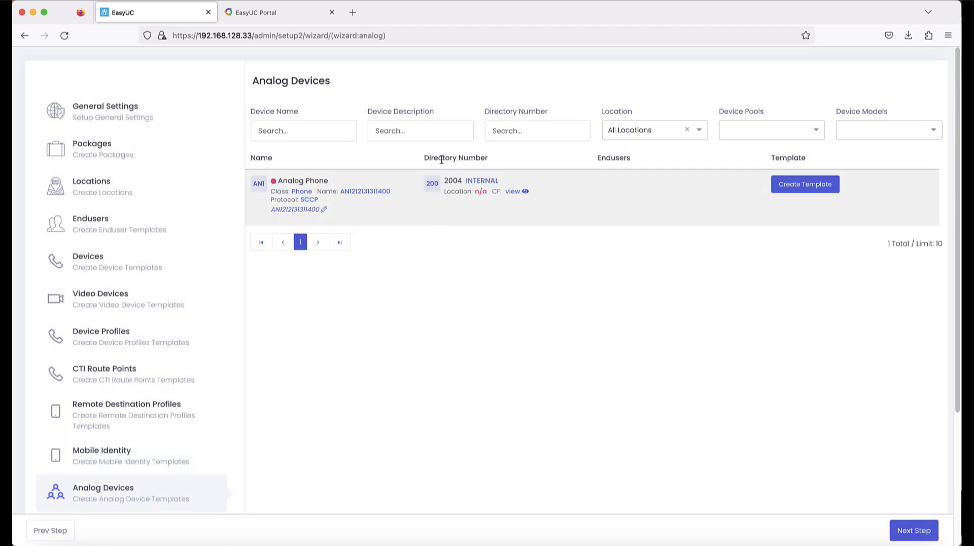
Step: Give the Analog Phone a template named SCCP located in Hamburg, then move on to Number Range
left_click(815, 185)
left_click(369, 131)
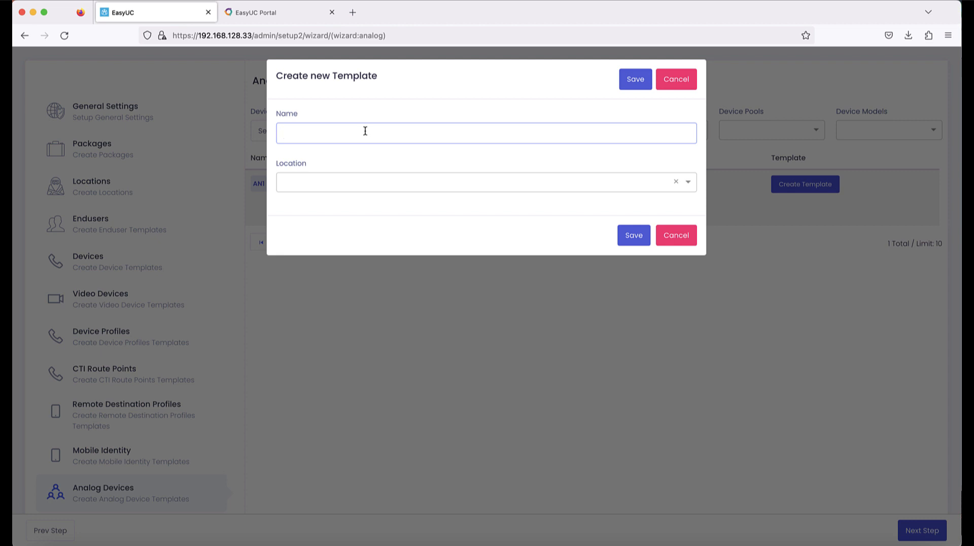
type("SCCP")
left_click(342, 179)
left_click(347, 202)
left_click(635, 239)
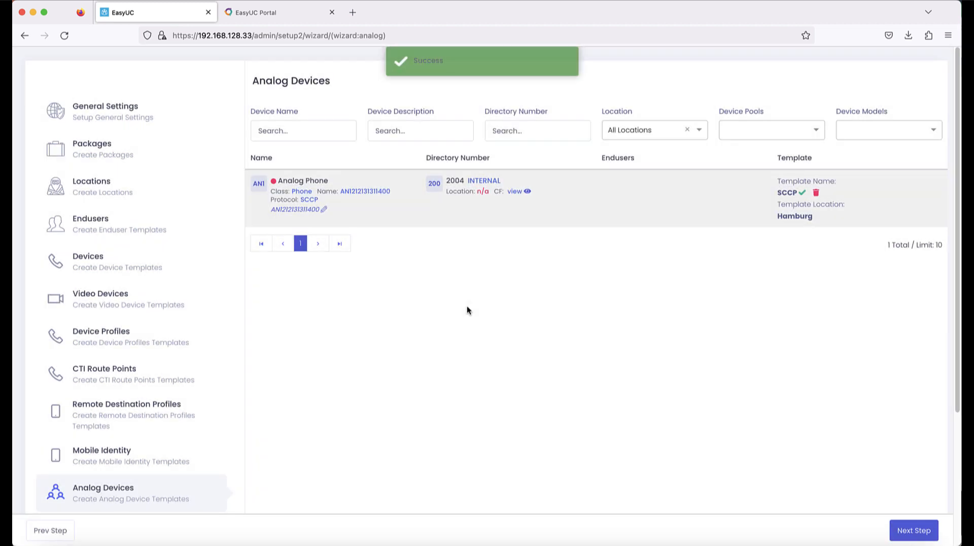
scroll(226, 314, "down", 2)
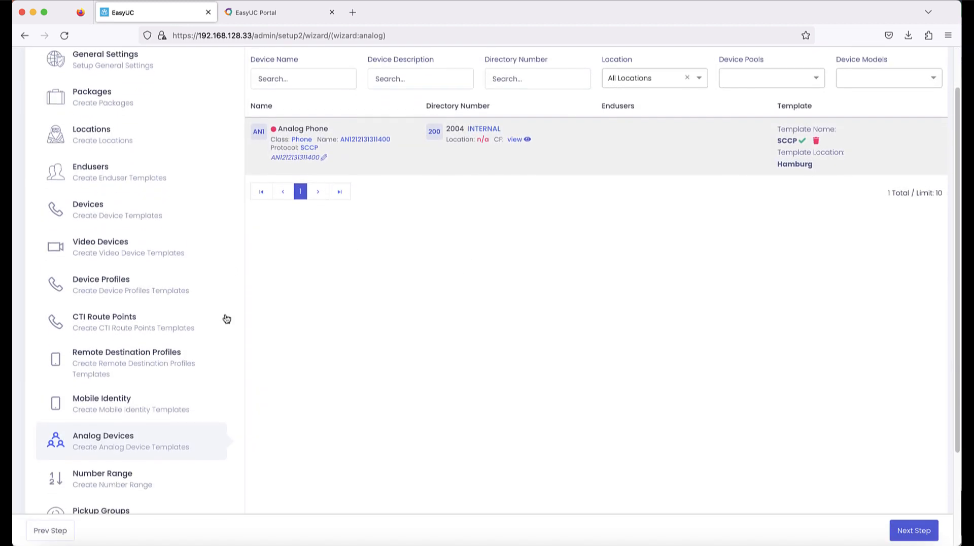
left_click(903, 529)
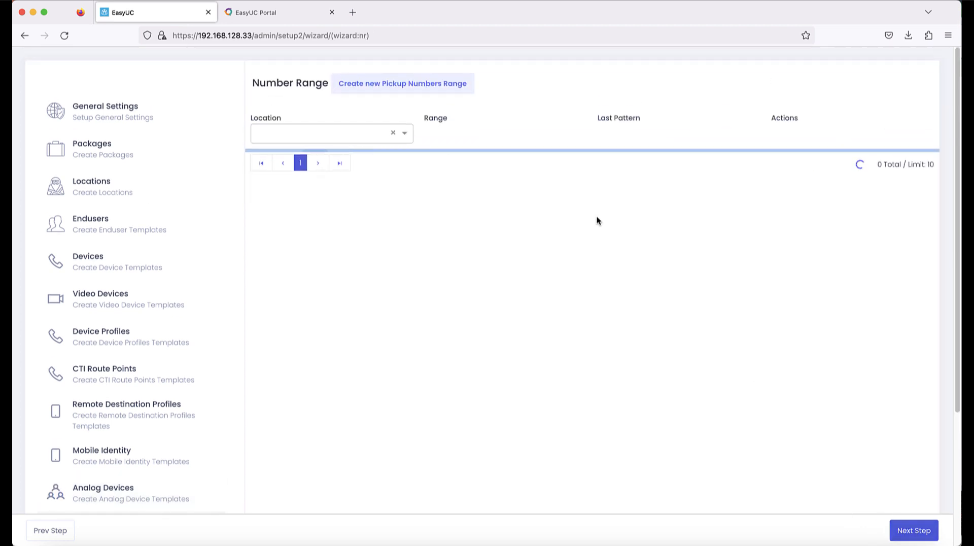
Step: Save a new pickup number range From 9000 To 9100 with Global location, then continue to Pickup Groups
left_click(406, 86)
left_click(364, 135)
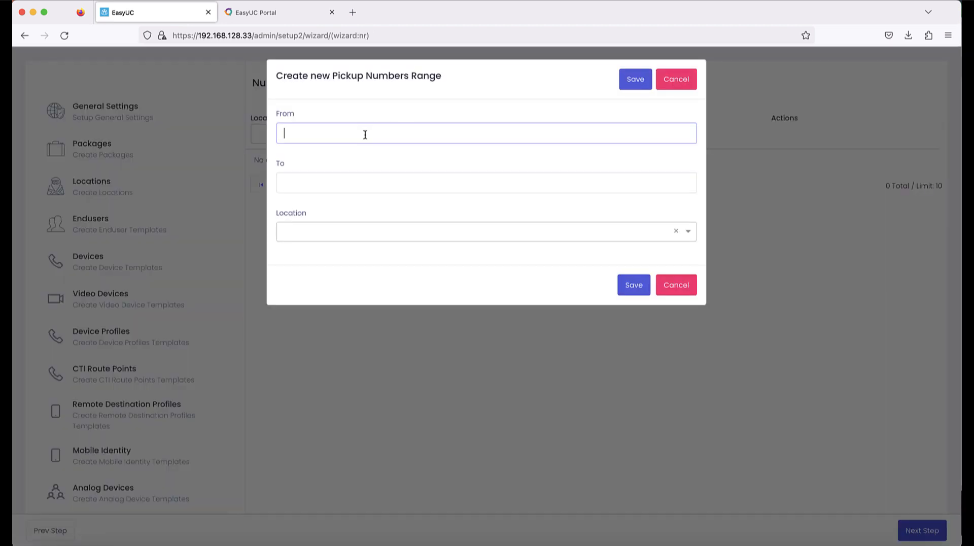
type("90009")
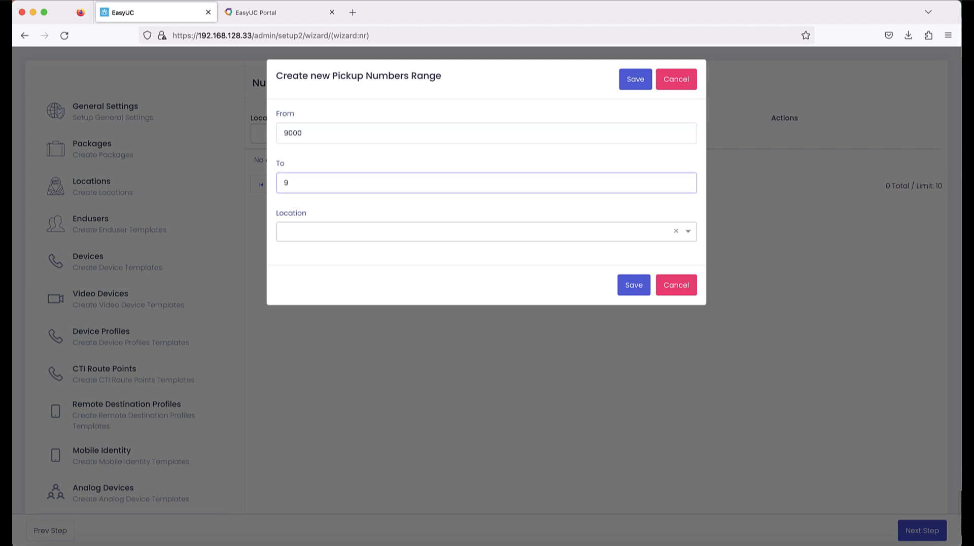
type("100")
left_click(322, 231)
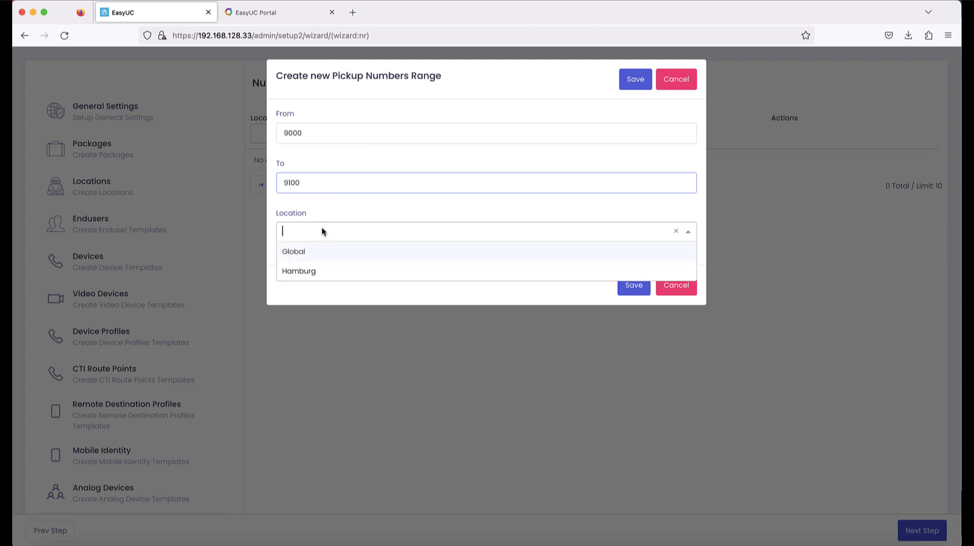
left_click(328, 256)
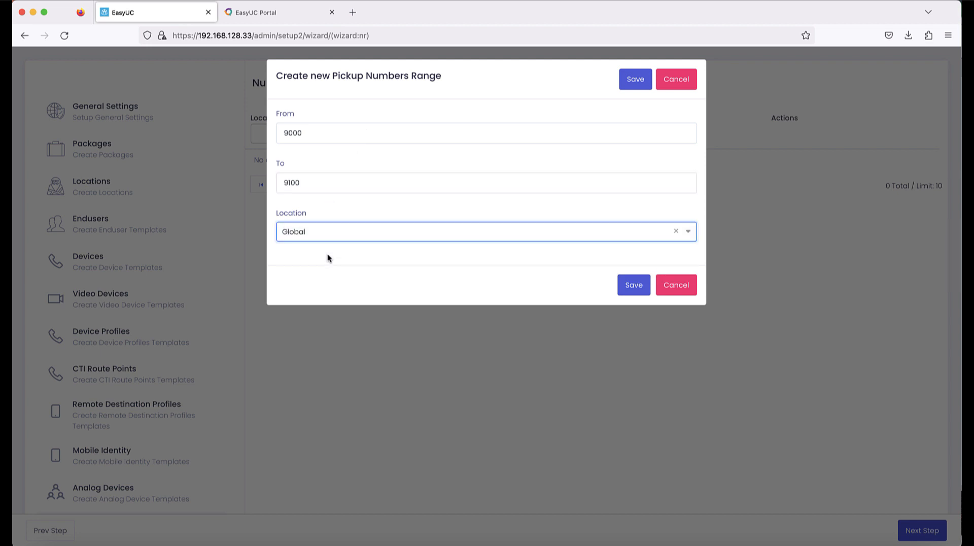
left_click(632, 286)
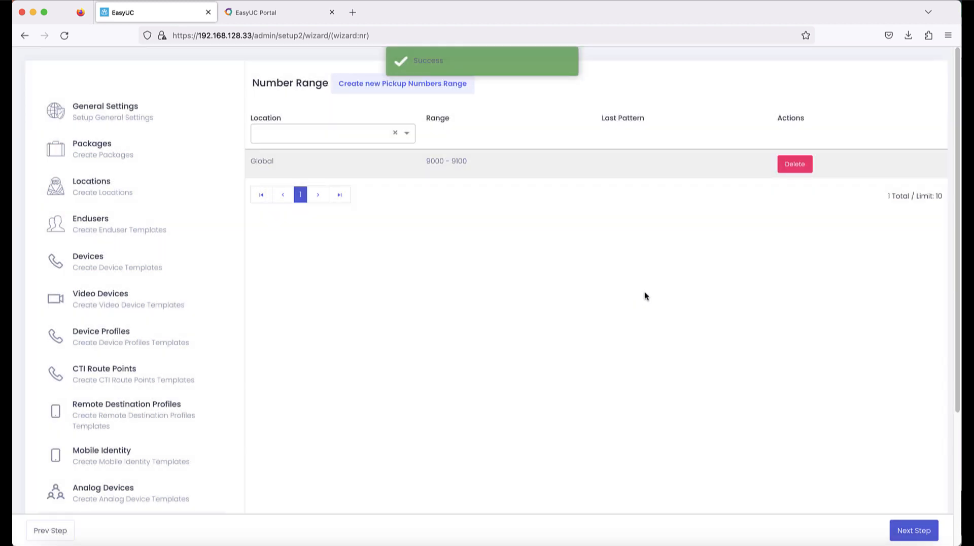
left_click(908, 530)
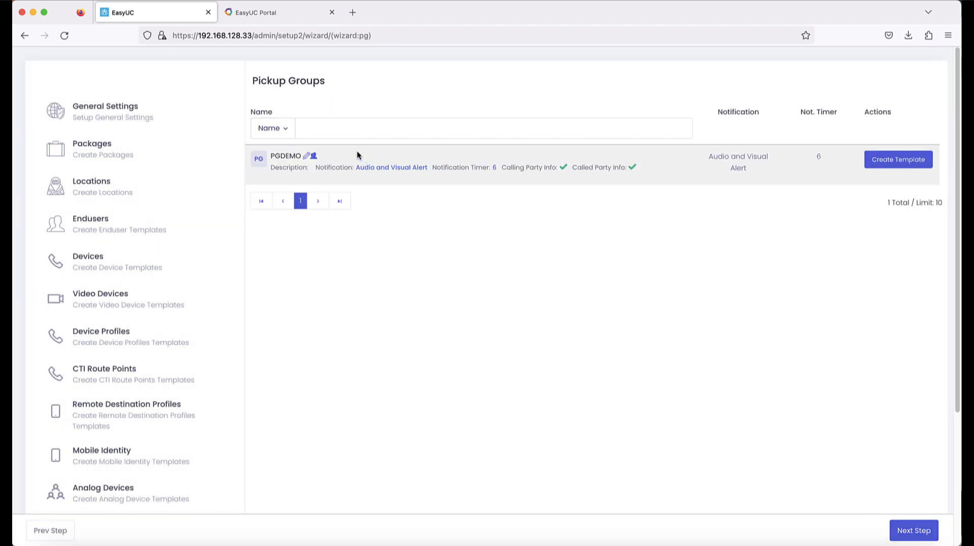
Step: Save a Global template named PG for the PGDEMO pickup group, then continue to hunt groups
left_click(898, 159)
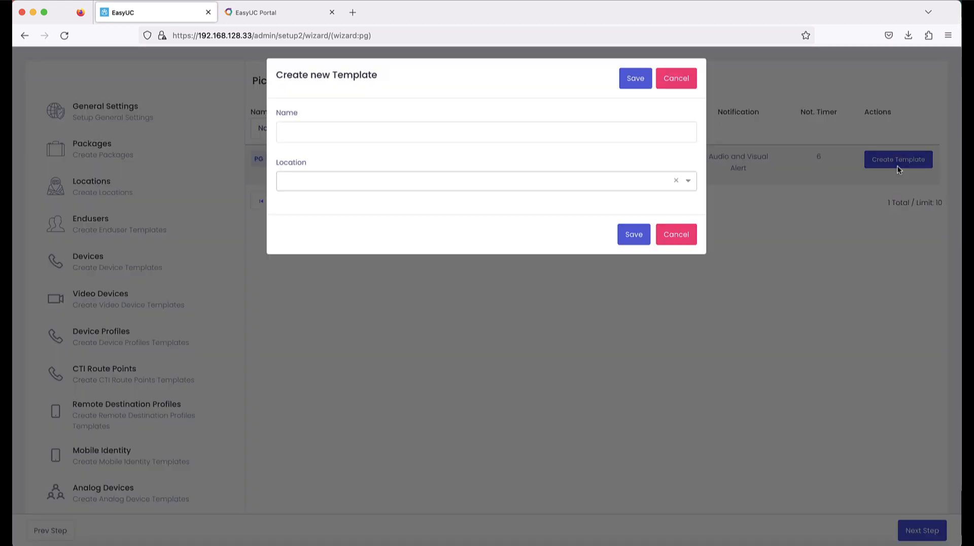
left_click(355, 128)
type("PG")
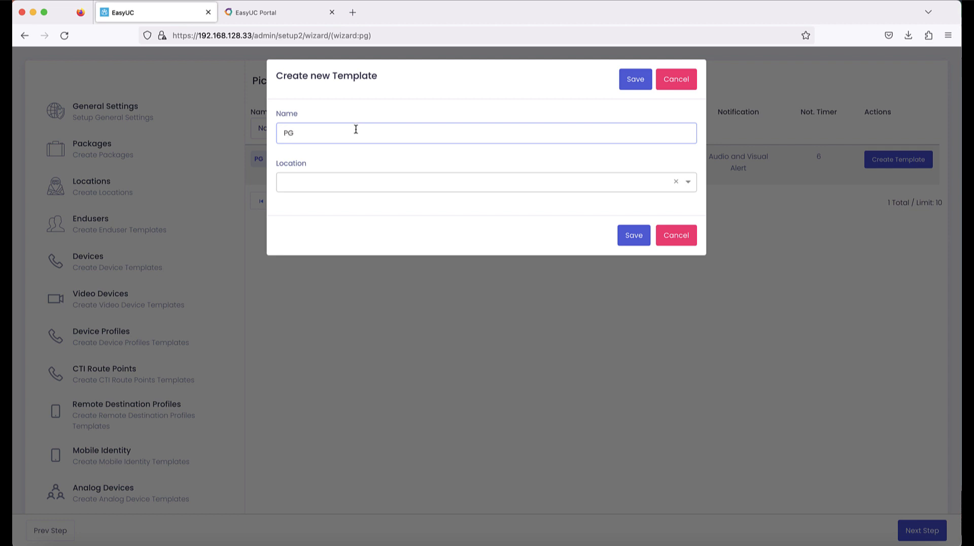
left_click(334, 185)
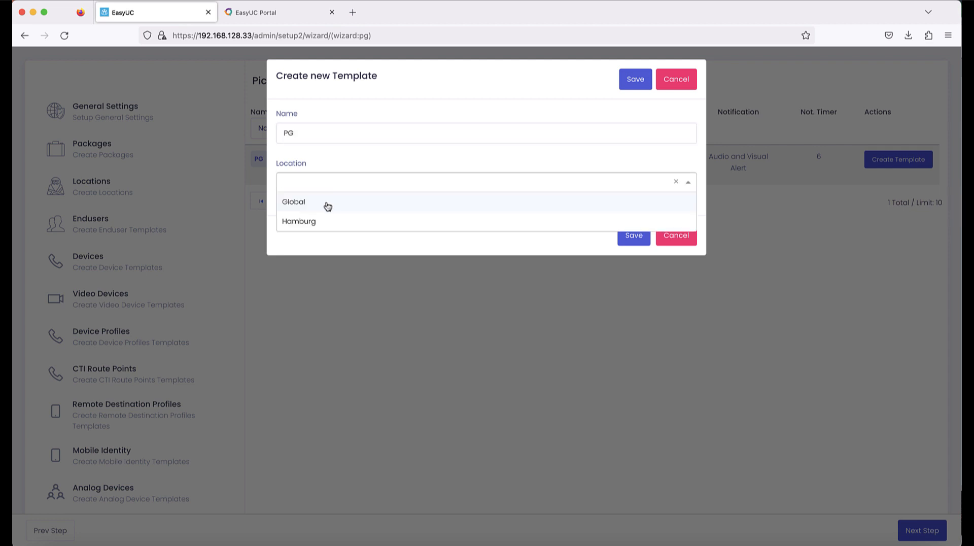
left_click(325, 204)
left_click(635, 236)
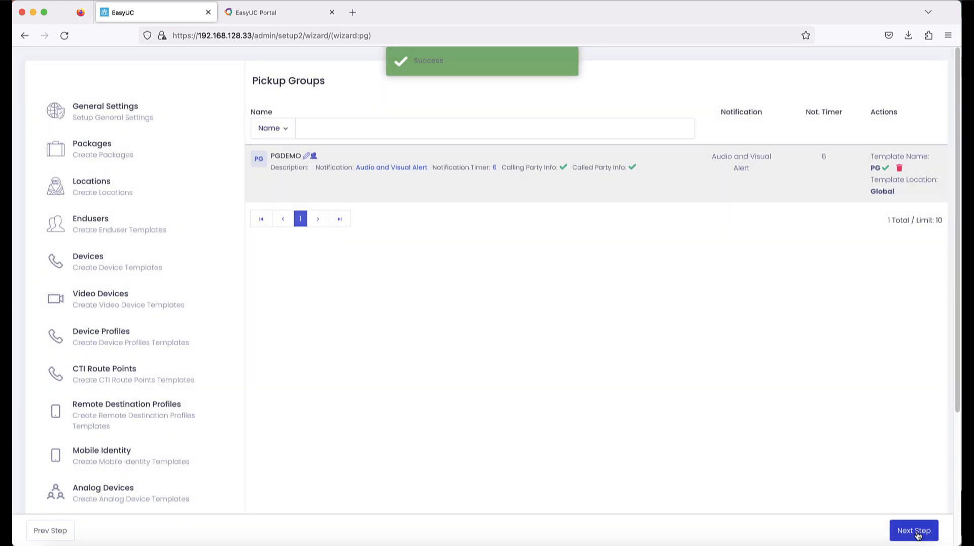
left_click(917, 534)
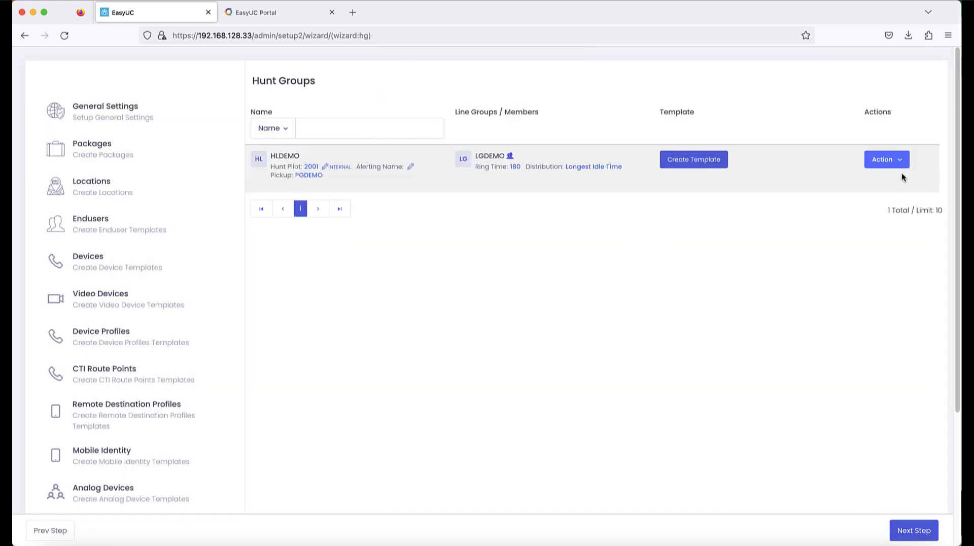
Step: Save a Global template named HUNT for the HLDEMO hunt group, then continue to the Summary
left_click(687, 165)
left_click(614, 136)
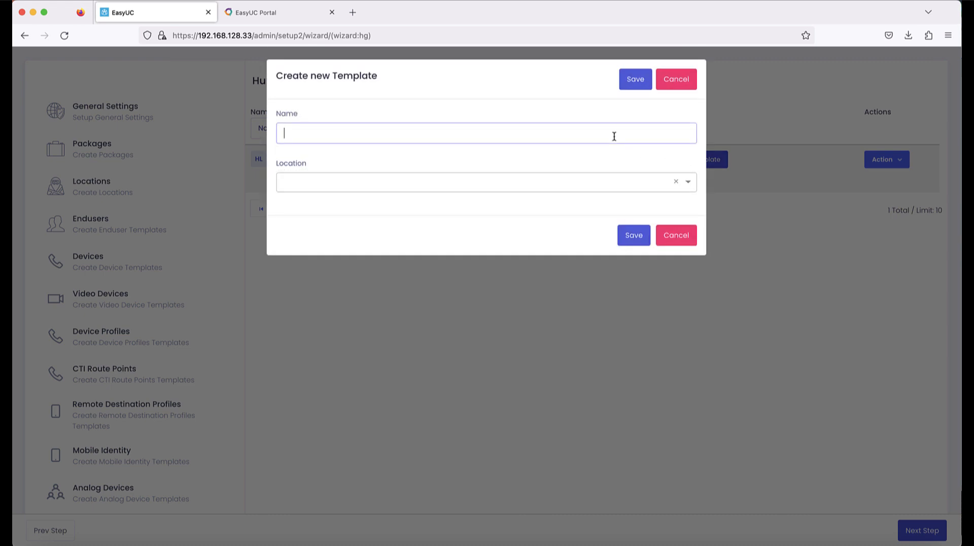
type("HUNT")
left_click(456, 182)
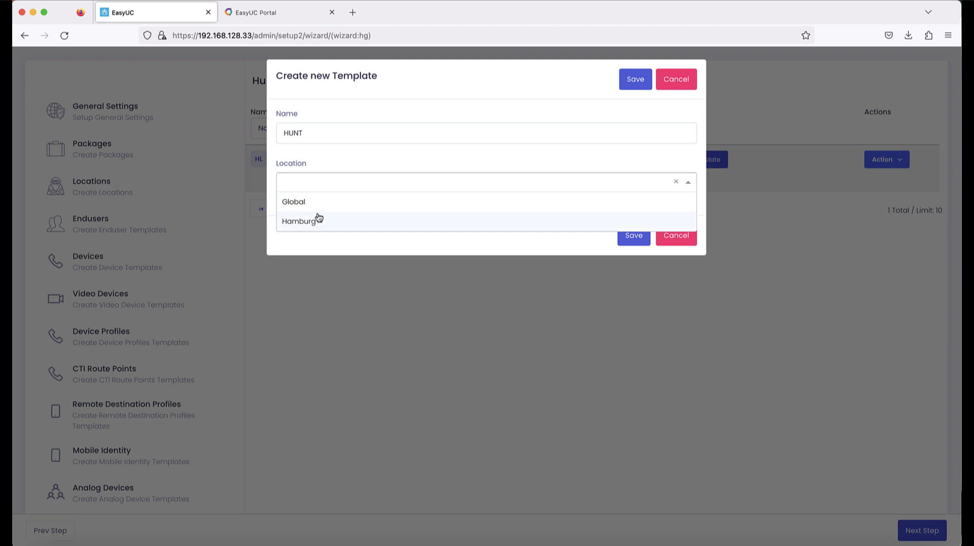
left_click(321, 208)
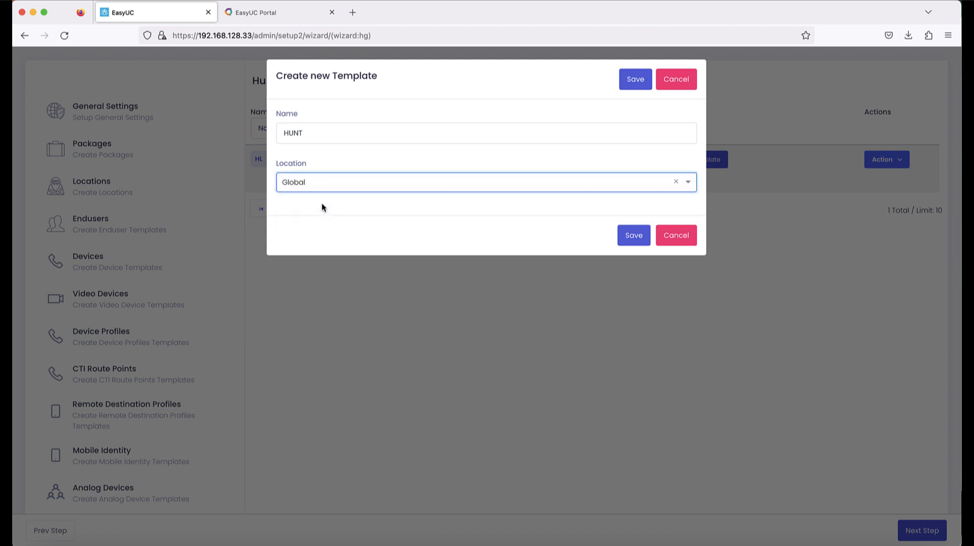
left_click(639, 236)
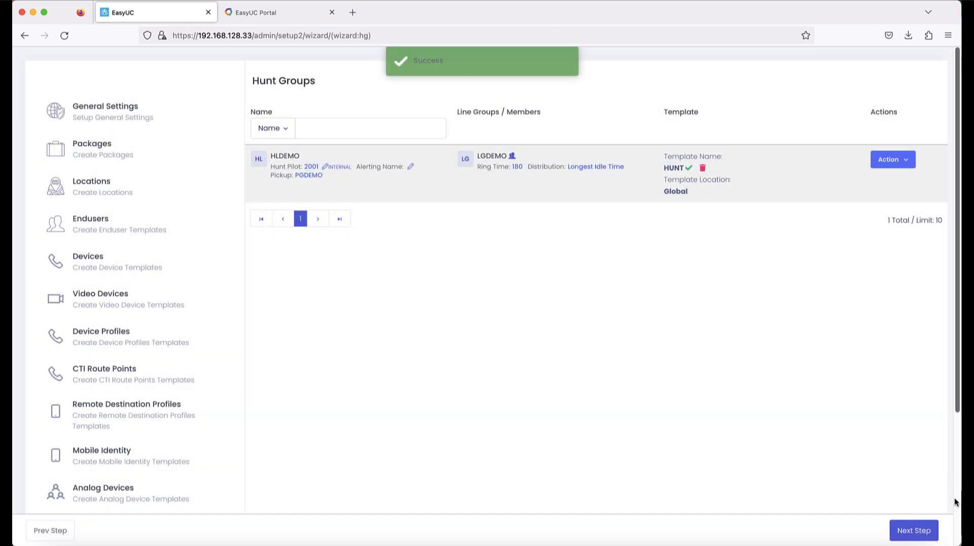
left_click(928, 532)
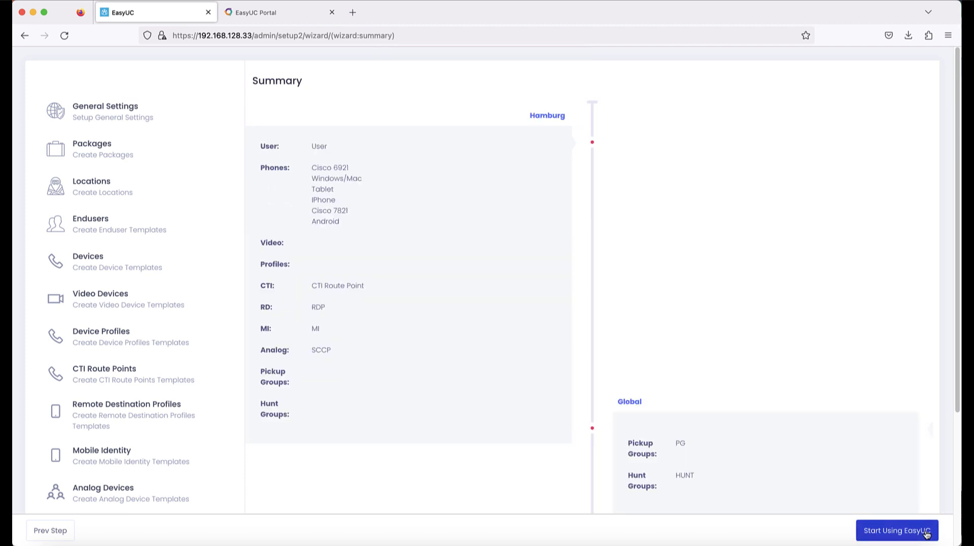
Step: Finish the wizard with Start Using EasyUC on the Summary page to reach the Dashboard
left_click(910, 532)
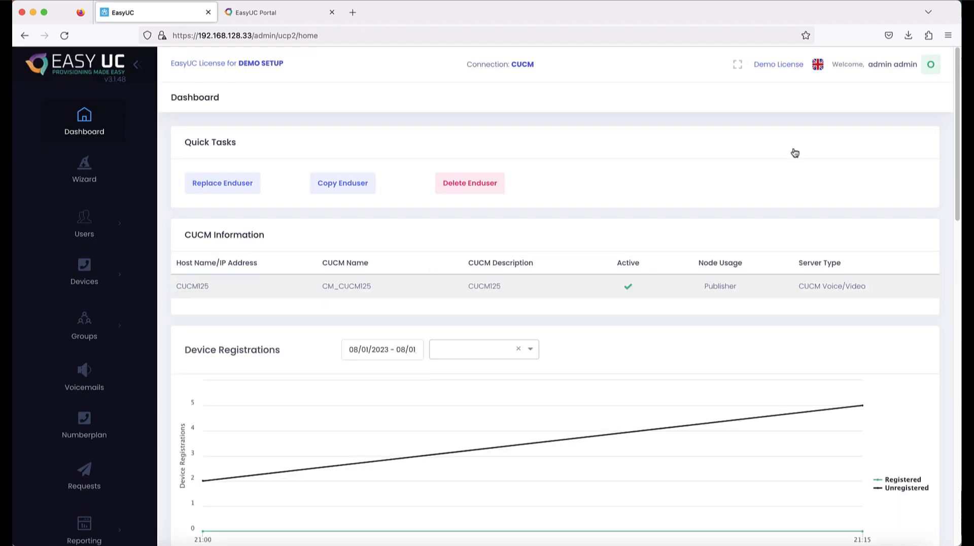
left_click(648, 1)
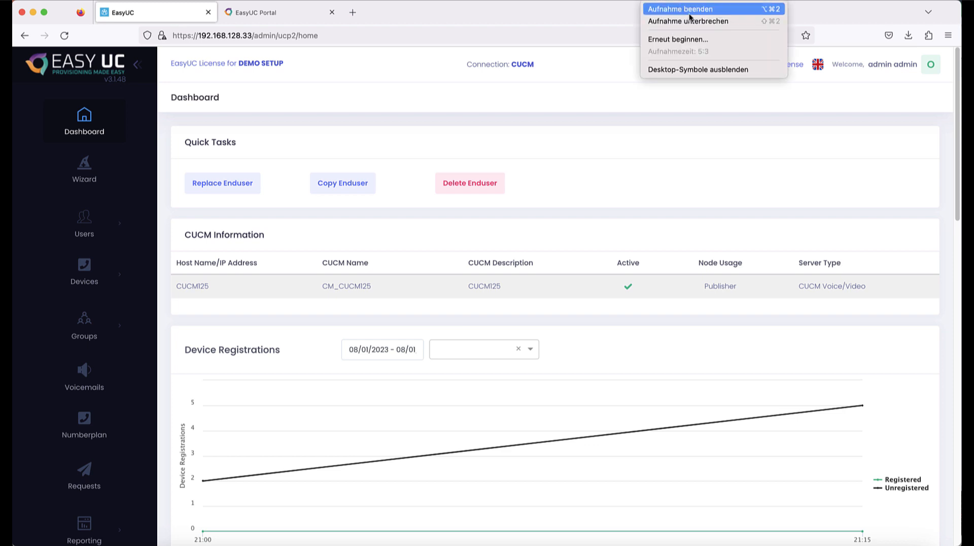
left_click(705, 10)
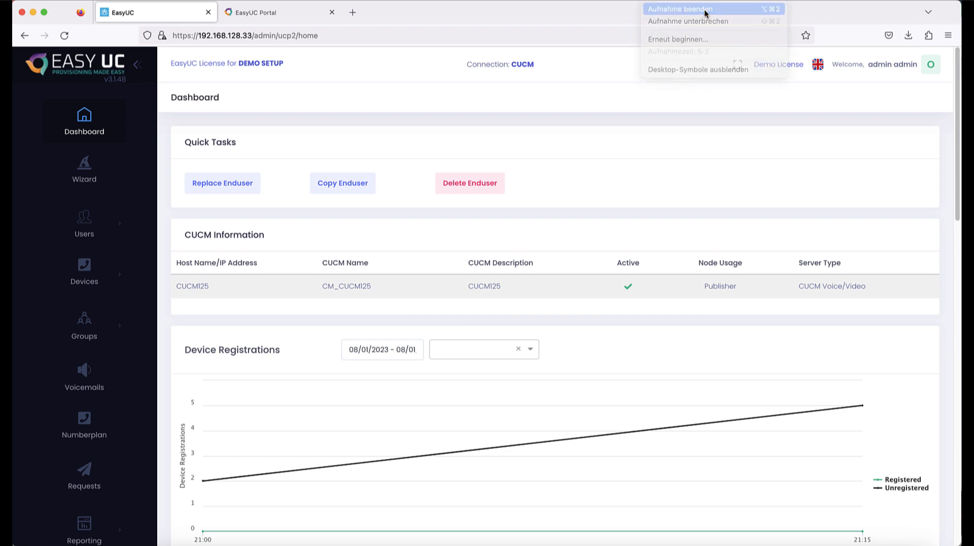